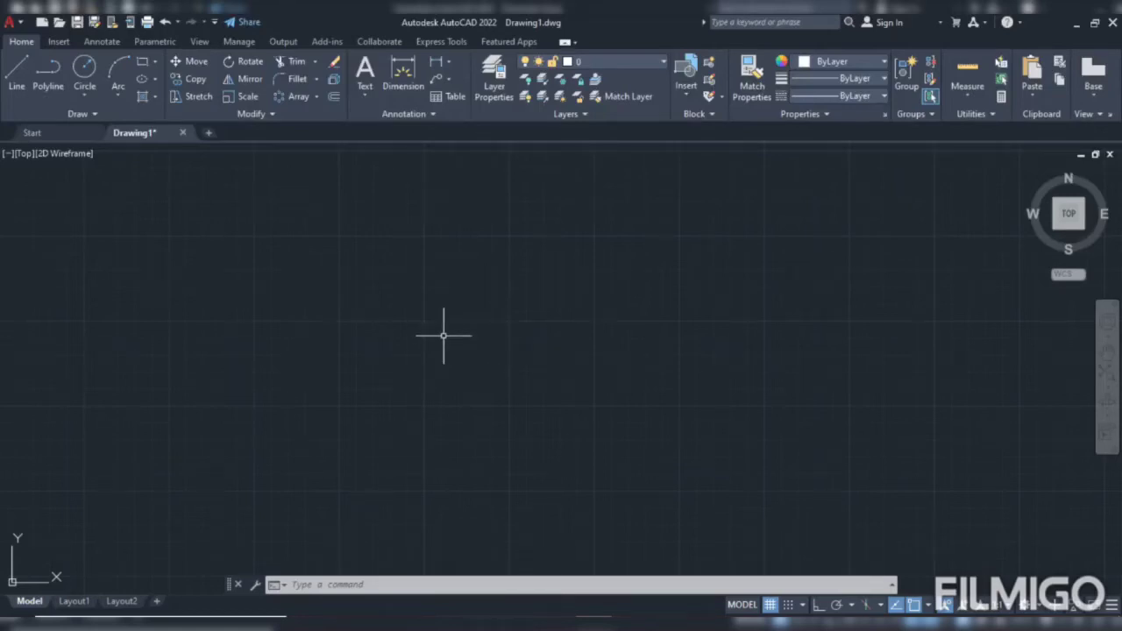
Draw the outer circle with a 200 diameter.
{"action": "left_click", "coordinate": [84, 69]}
{"action": "left_click", "coordinate": [438, 319]}
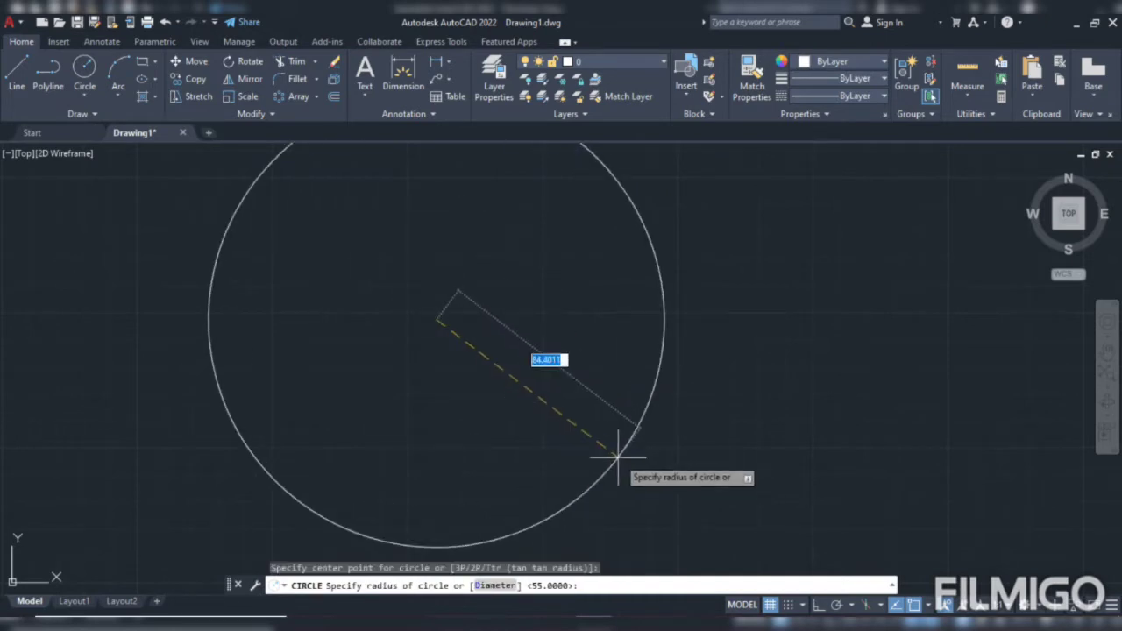
{"action": "right_click", "coordinate": [614, 452]}
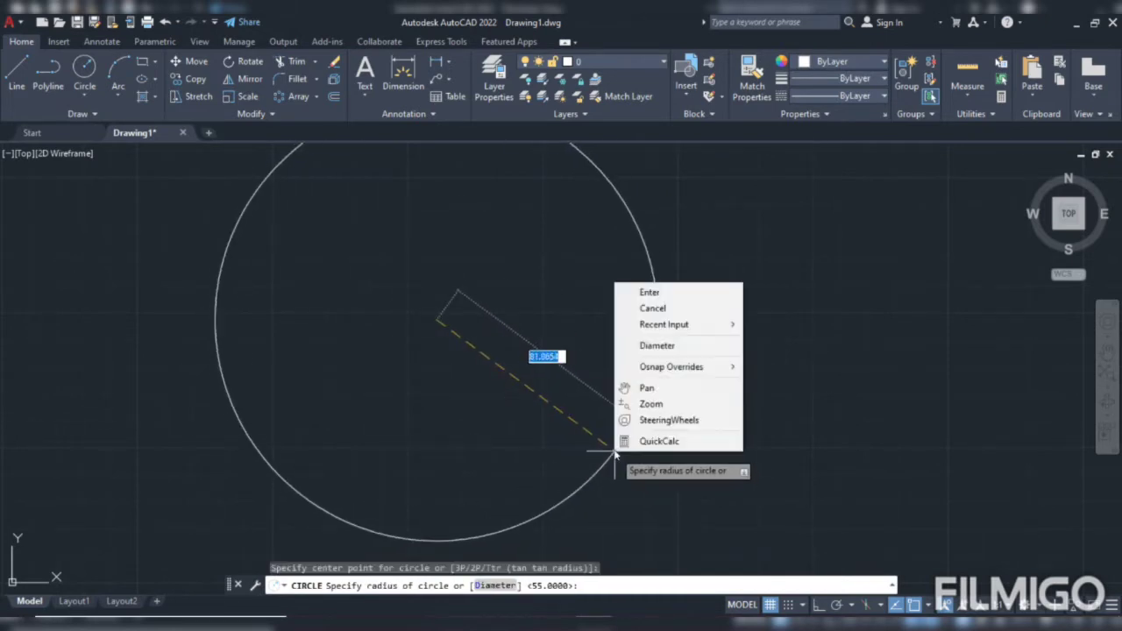
{"action": "left_click", "coordinate": [656, 345]}
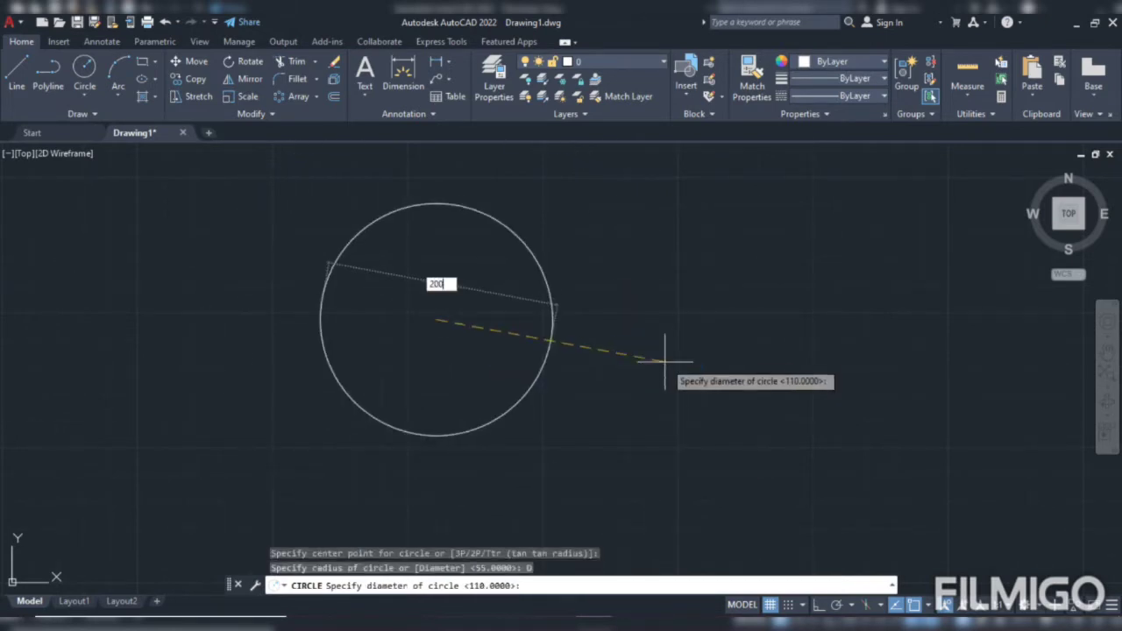
{"action": "key", "text": "Return"}
{"action": "scroll", "coordinate": [658, 351], "scroll_direction": "down", "scroll_amount": 2}
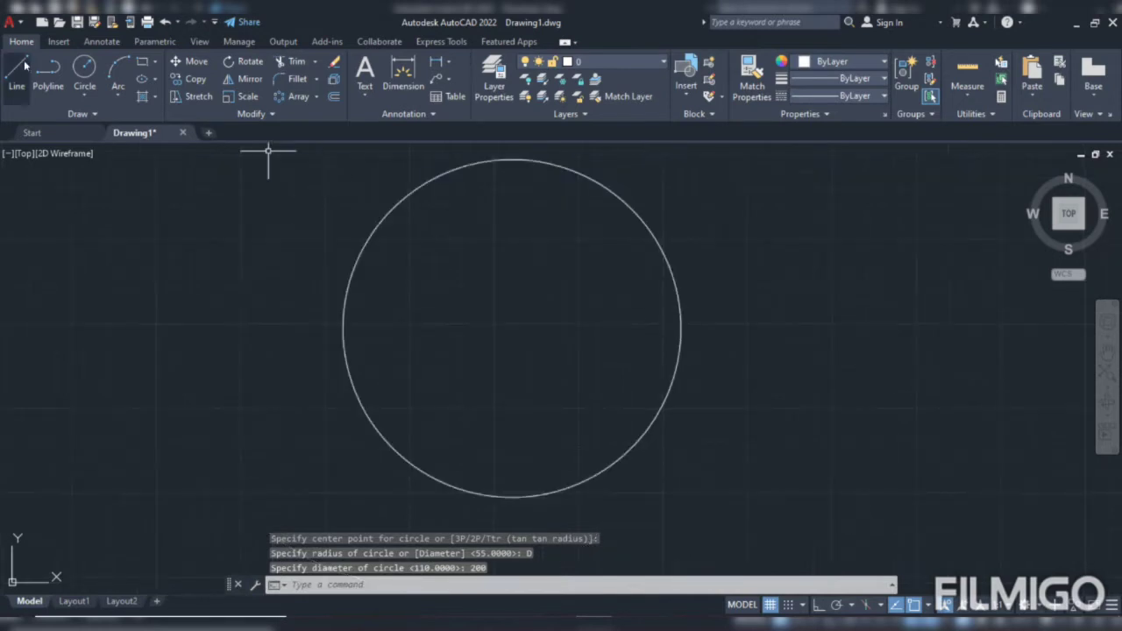
Add circles of diameter 170 and 150 on the same centre.
{"action": "left_click", "coordinate": [84, 71]}
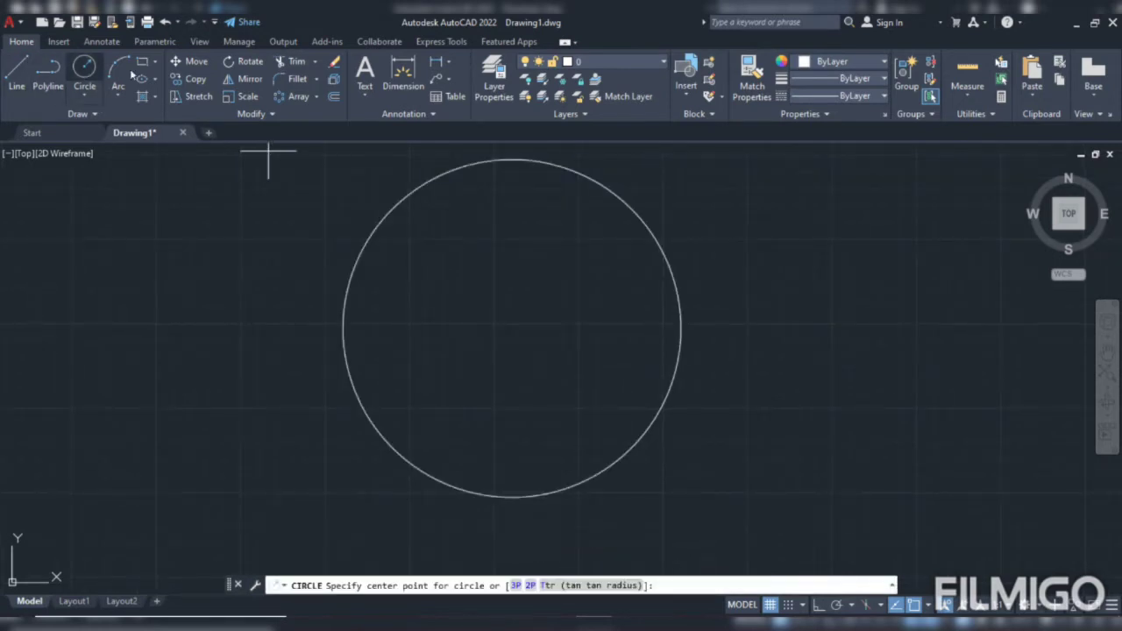
{"action": "left_click", "coordinate": [512, 328]}
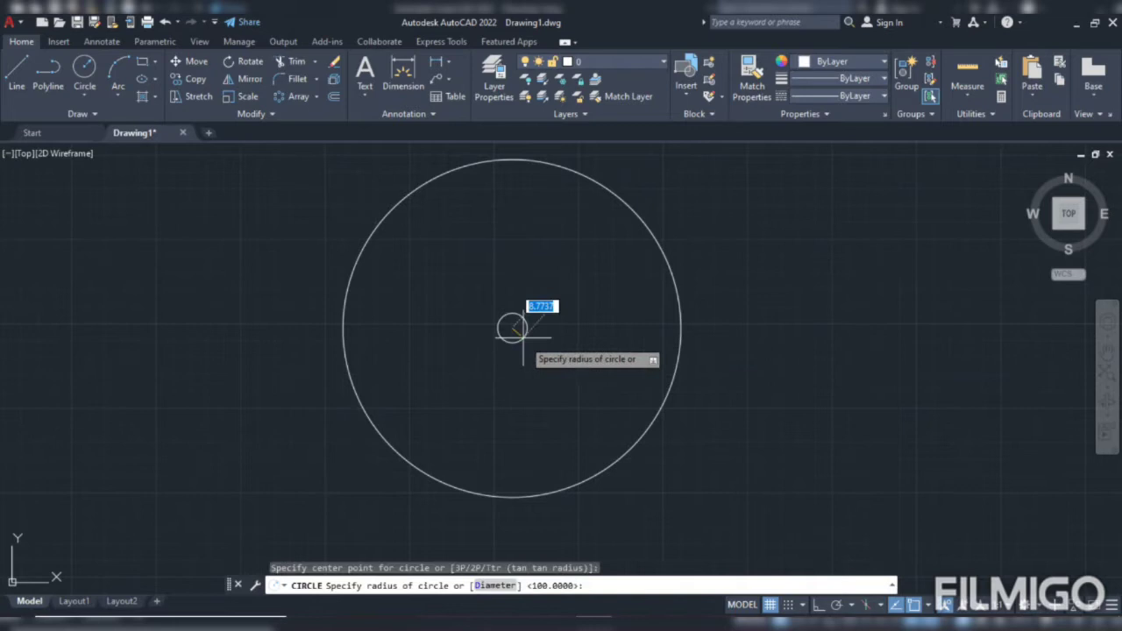
{"action": "right_click", "coordinate": [553, 389]}
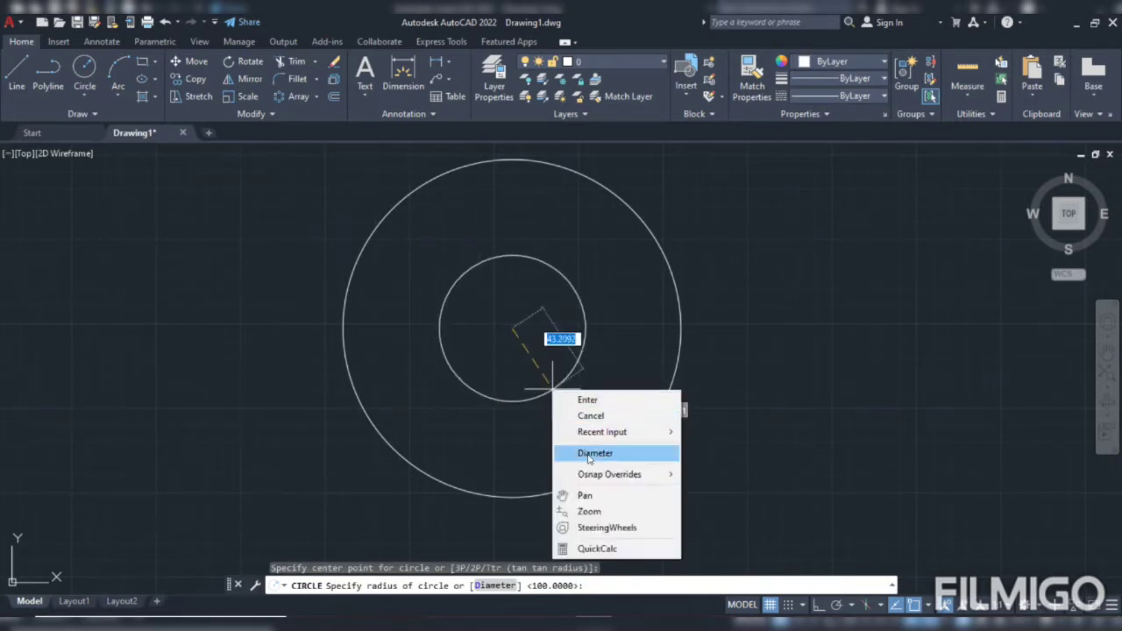
{"action": "left_click", "coordinate": [592, 453]}
{"action": "type", "text": "170"}
{"action": "key", "text": "Return"}
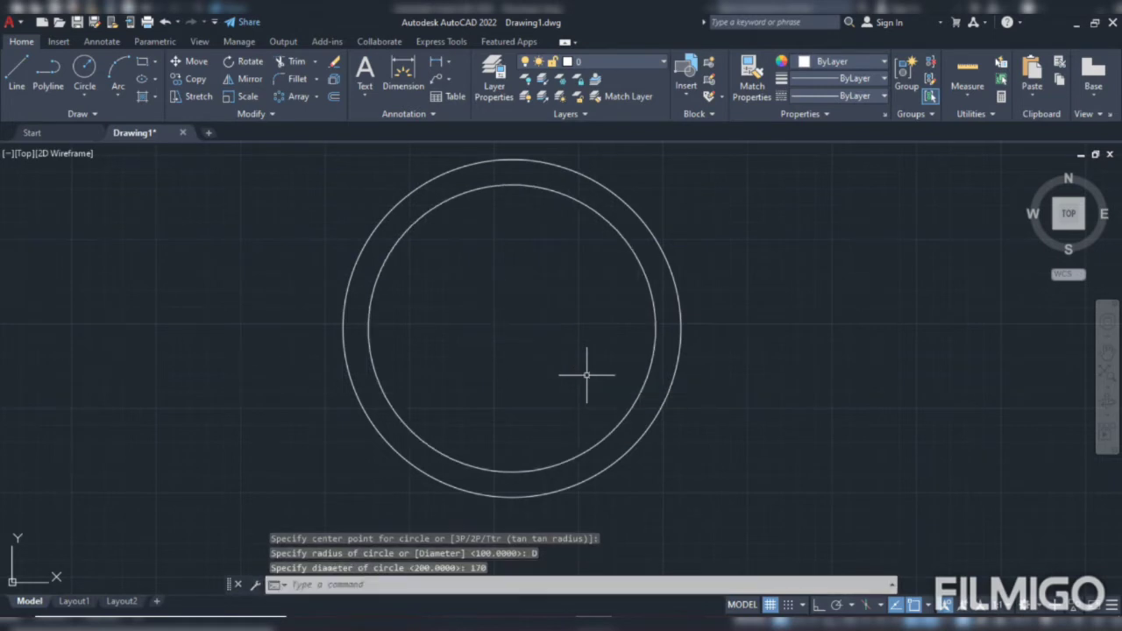
{"action": "key", "text": "Return"}
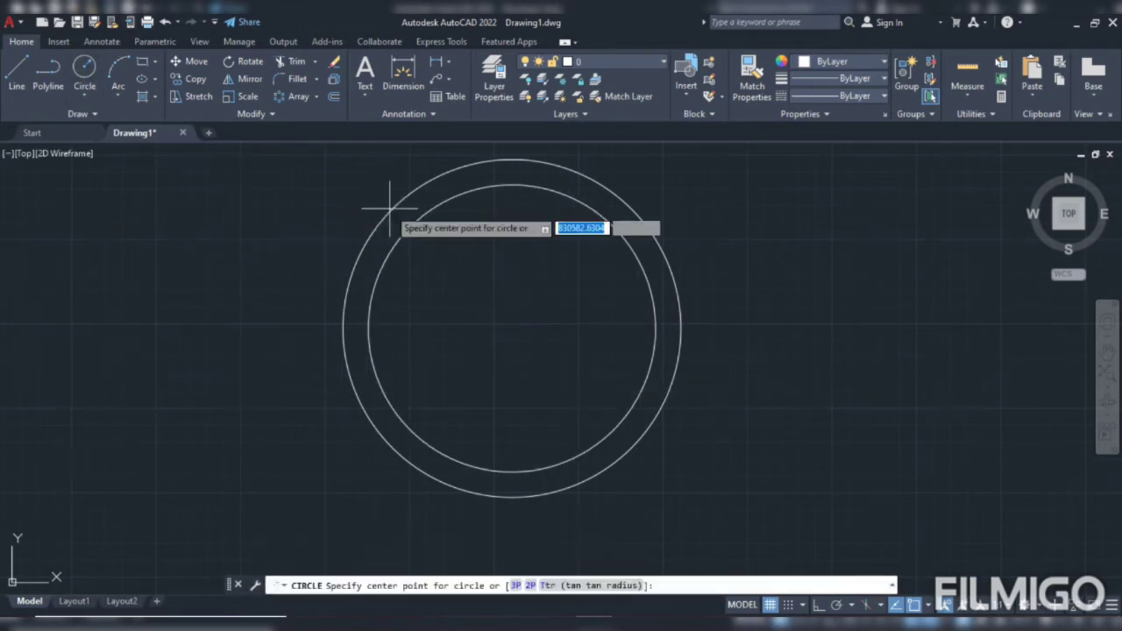
{"action": "left_click", "coordinate": [512, 328]}
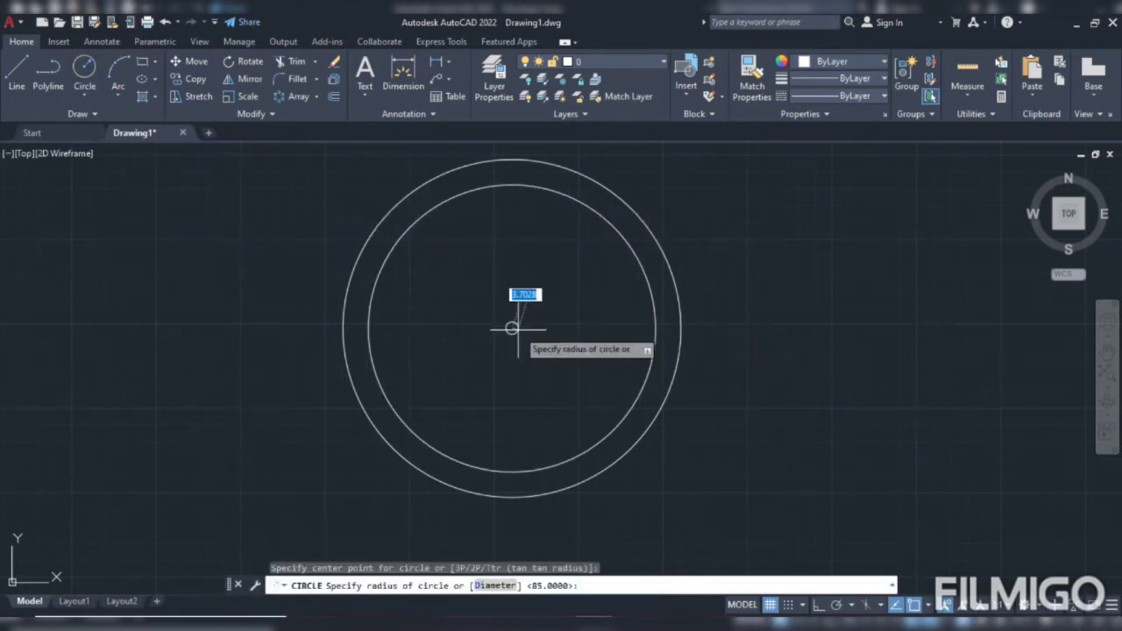
{"action": "right_click", "coordinate": [505, 362]}
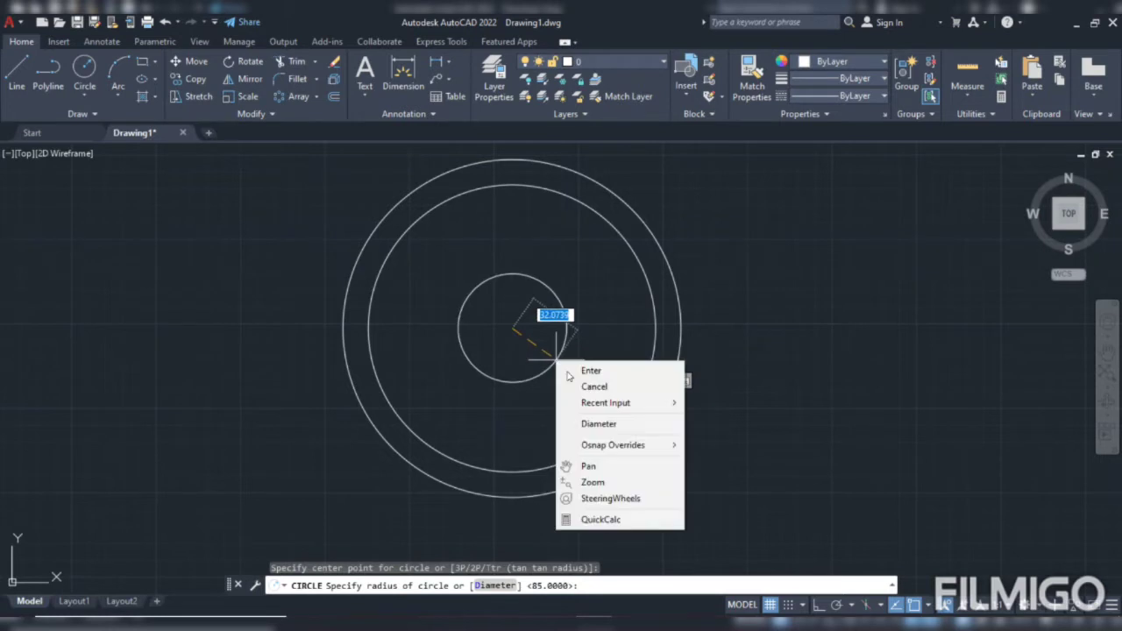
{"action": "left_click", "coordinate": [598, 425]}
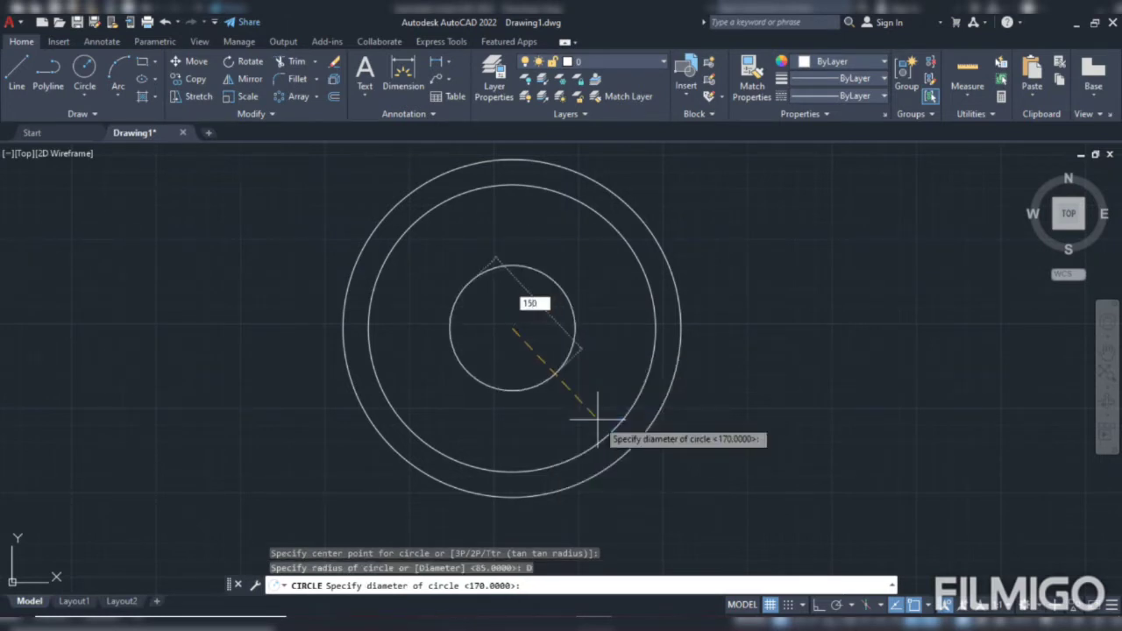
{"action": "key", "text": "Return"}
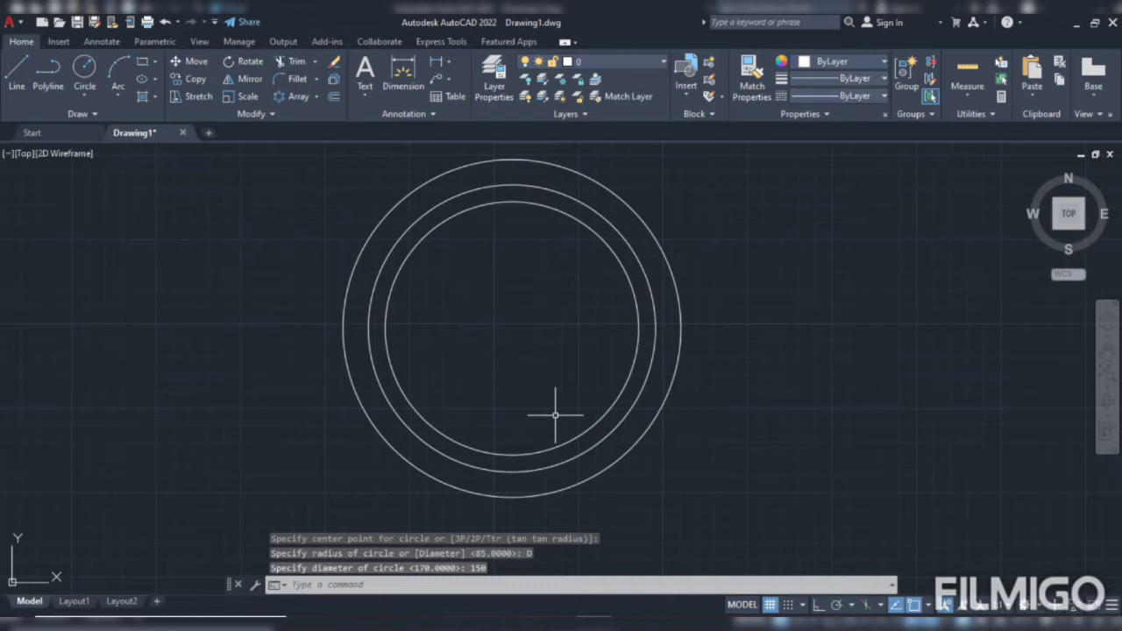
Draw a horizontal line from the shared centre rightward past the 200 circle, toggling Ortho on then off.
{"action": "left_click", "coordinate": [18, 67]}
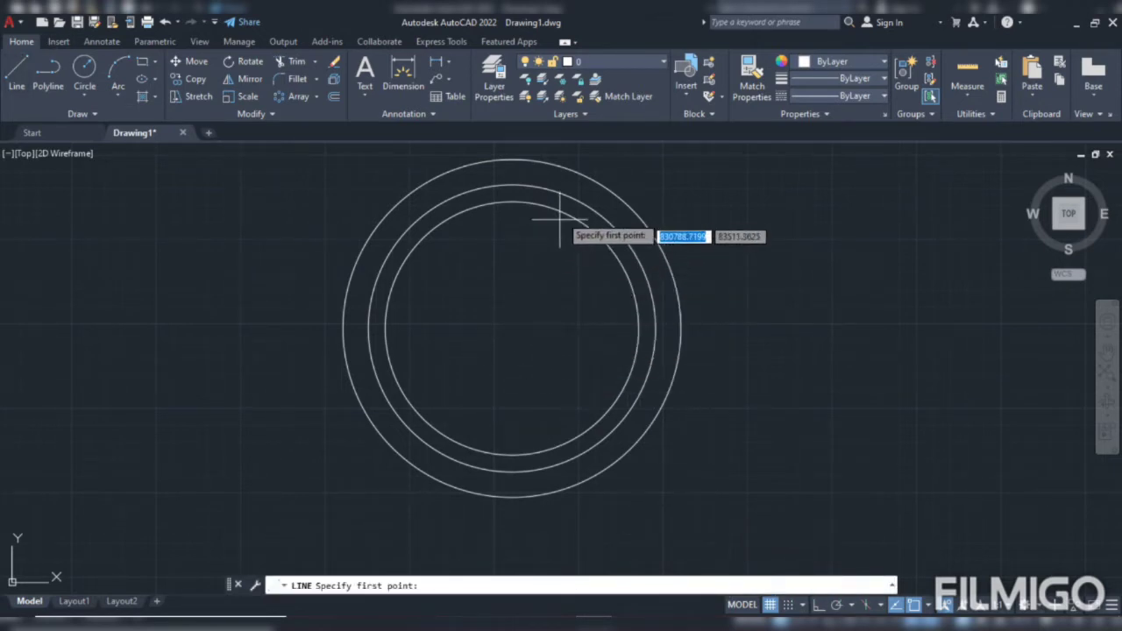
{"action": "left_click", "coordinate": [512, 329]}
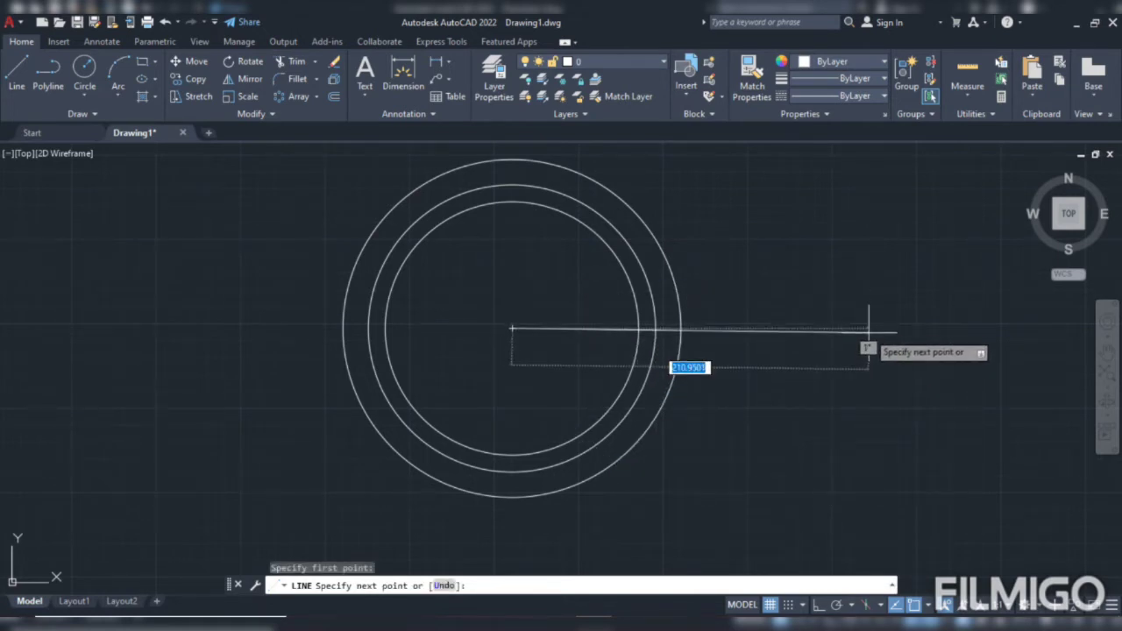
{"action": "left_click", "coordinate": [819, 605]}
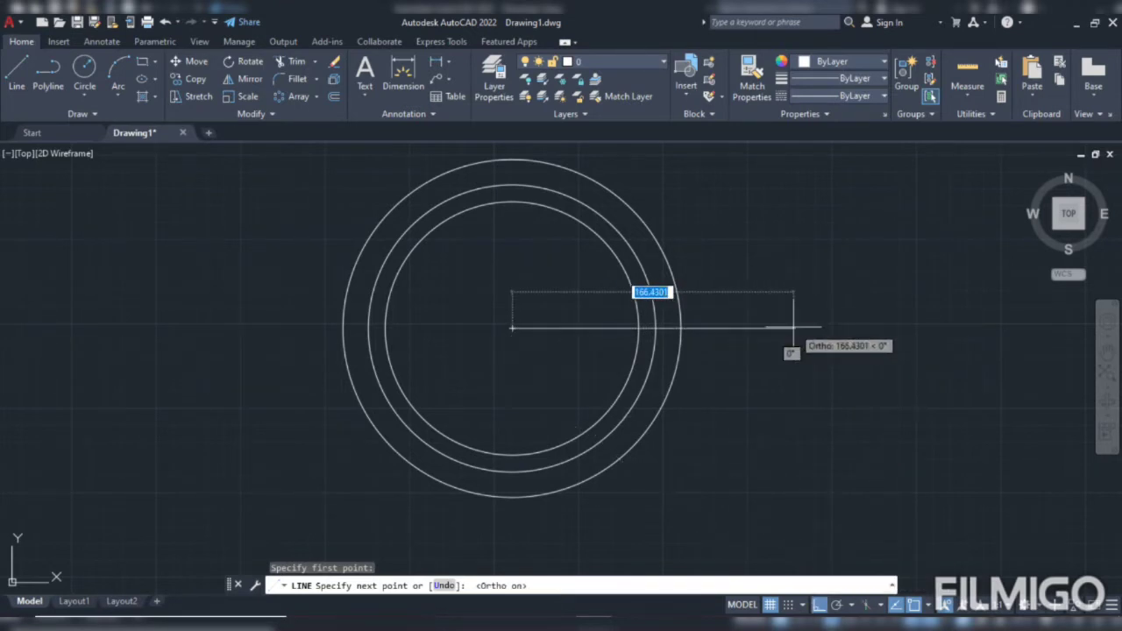
{"action": "left_click", "coordinate": [827, 328]}
{"action": "right_click", "coordinate": [829, 246]}
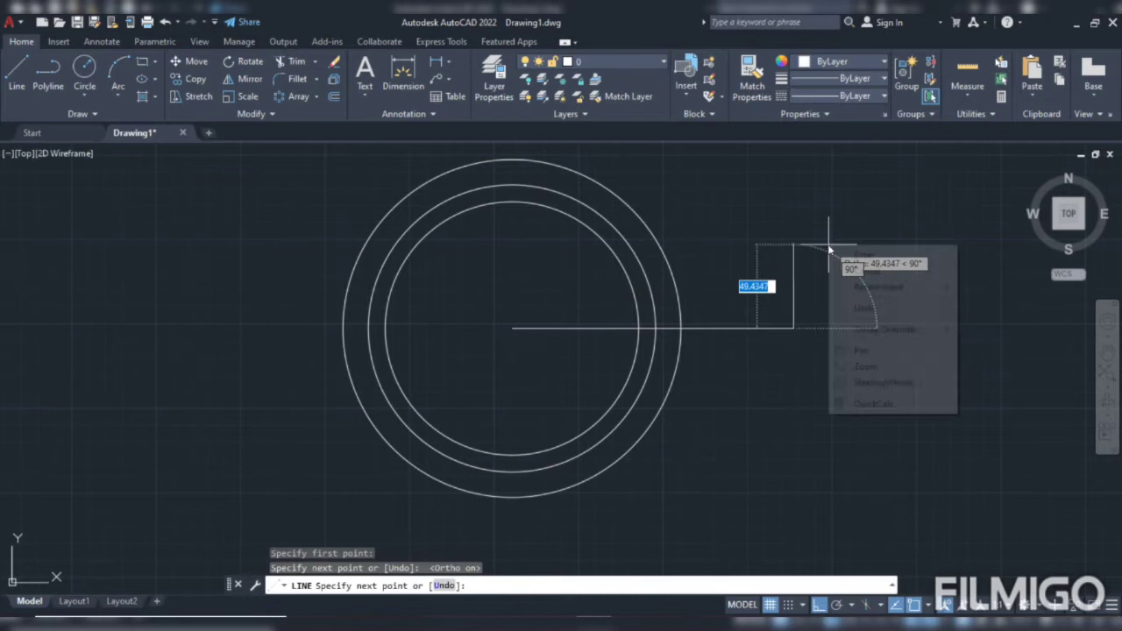
{"action": "left_click", "coordinate": [863, 255]}
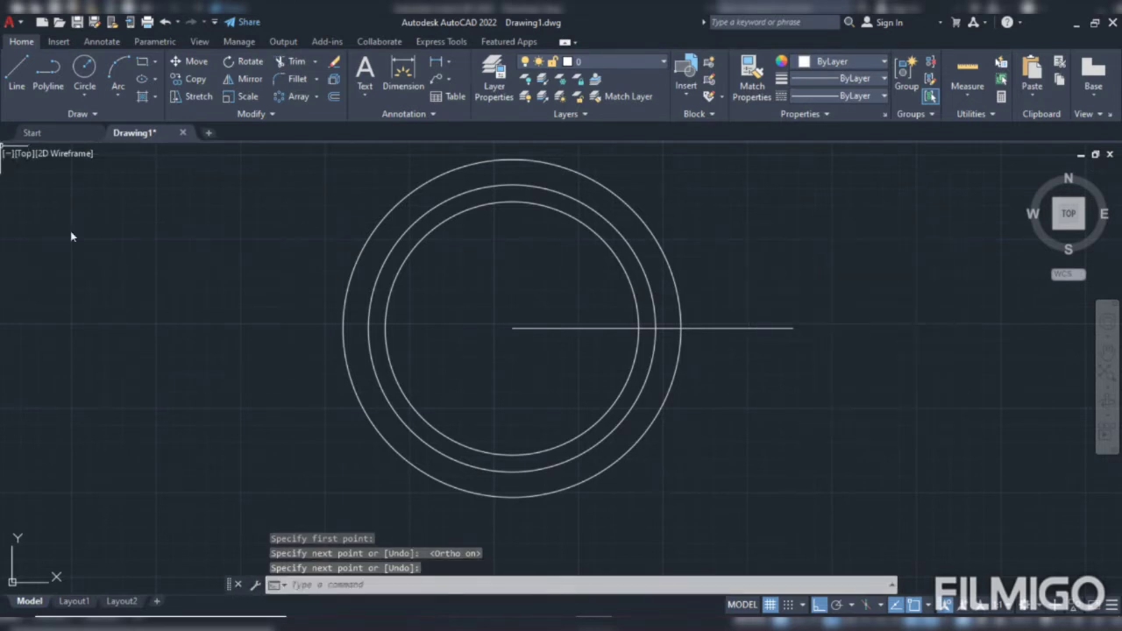
{"action": "left_click", "coordinate": [821, 605]}
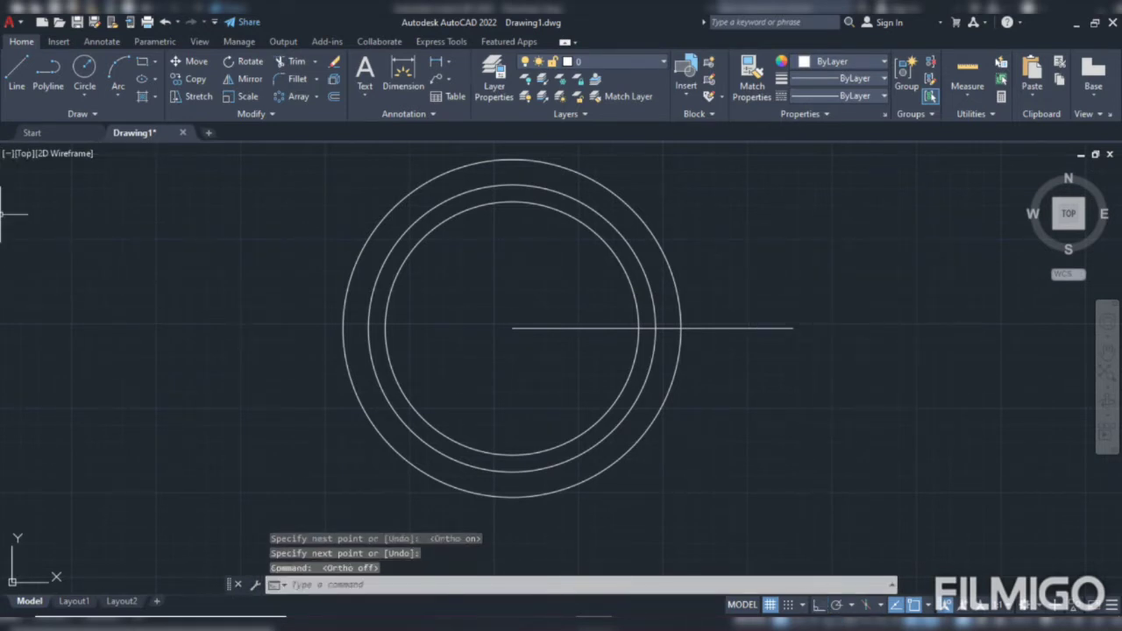
Draw a radial line at 67.5° from the circle centre past the outer circle.
{"action": "scroll", "coordinate": [237, 323], "scroll_direction": "down", "scroll_amount": 2}
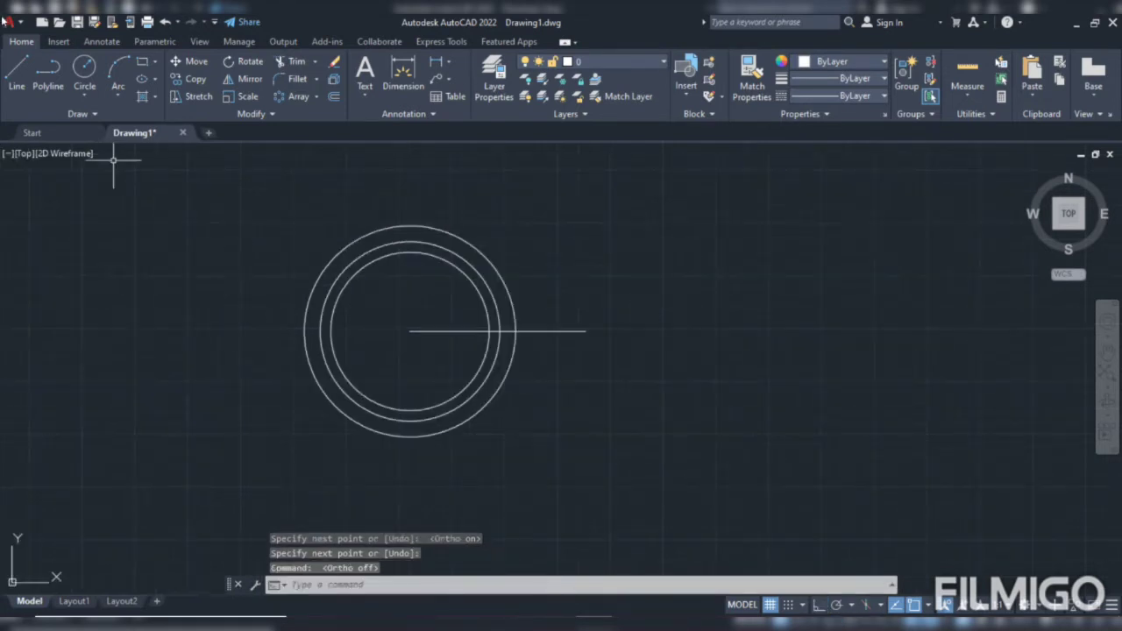
{"action": "left_click", "coordinate": [17, 70]}
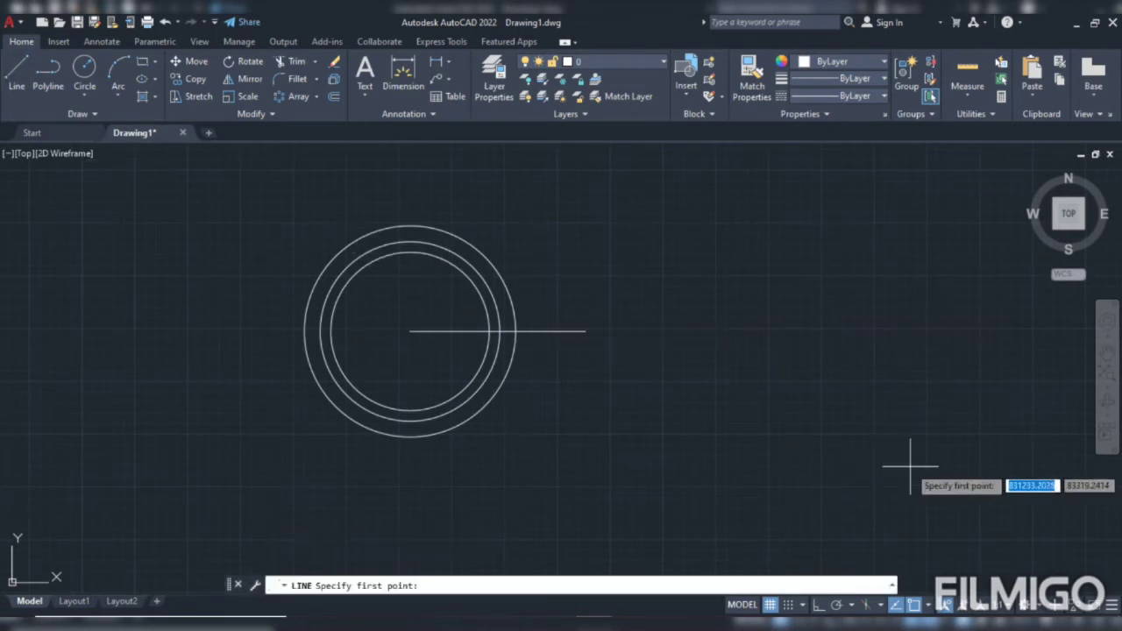
{"action": "scroll", "coordinate": [915, 468], "scroll_direction": "down", "scroll_amount": 2}
{"action": "scroll", "coordinate": [604, 340], "scroll_direction": "up", "scroll_amount": 2}
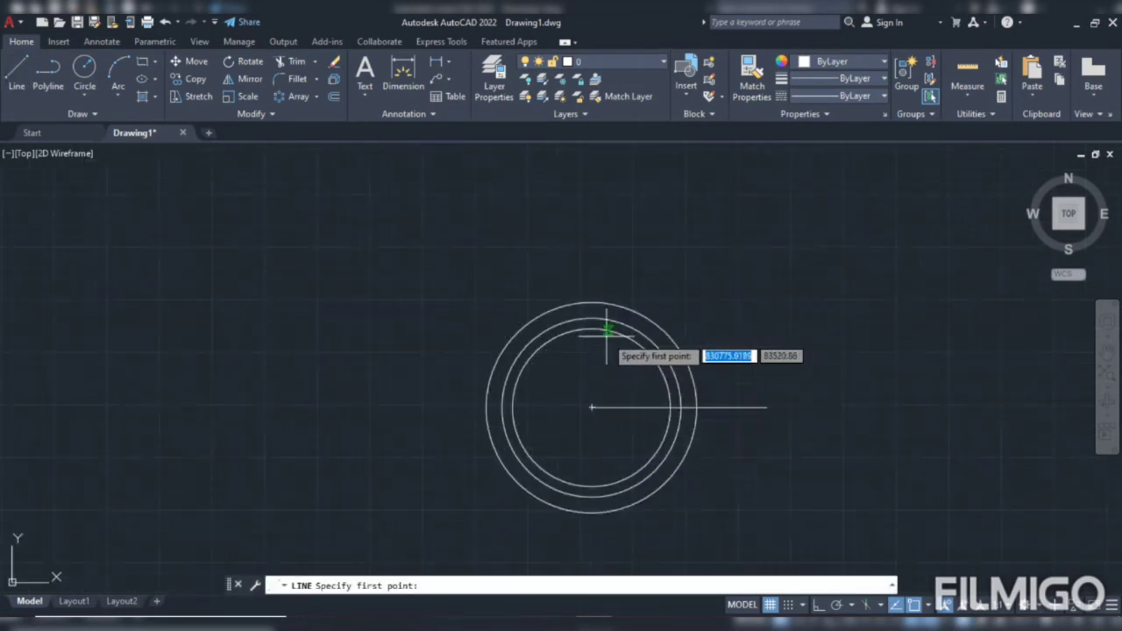
{"action": "left_click", "coordinate": [592, 407]}
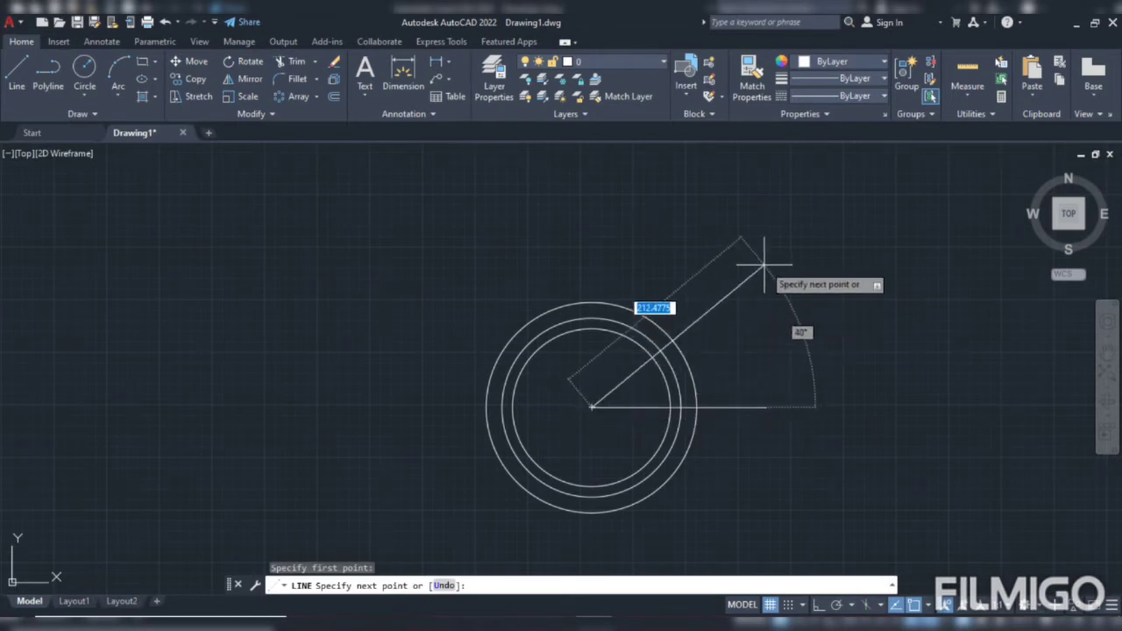
{"action": "key", "text": "Tab"}
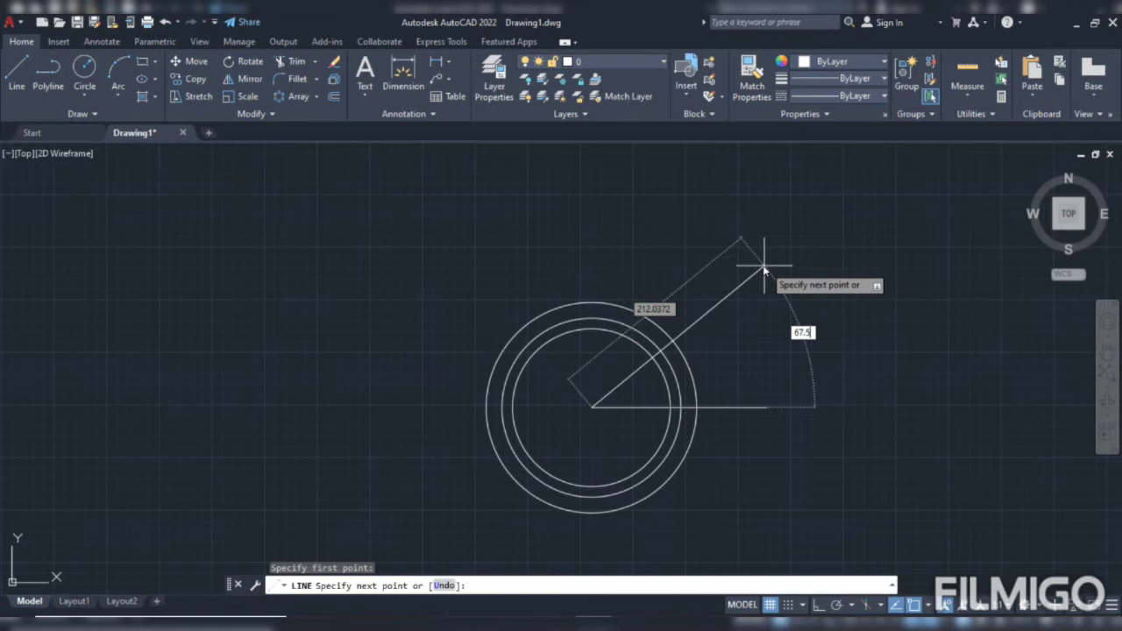
{"action": "key", "text": "Return"}
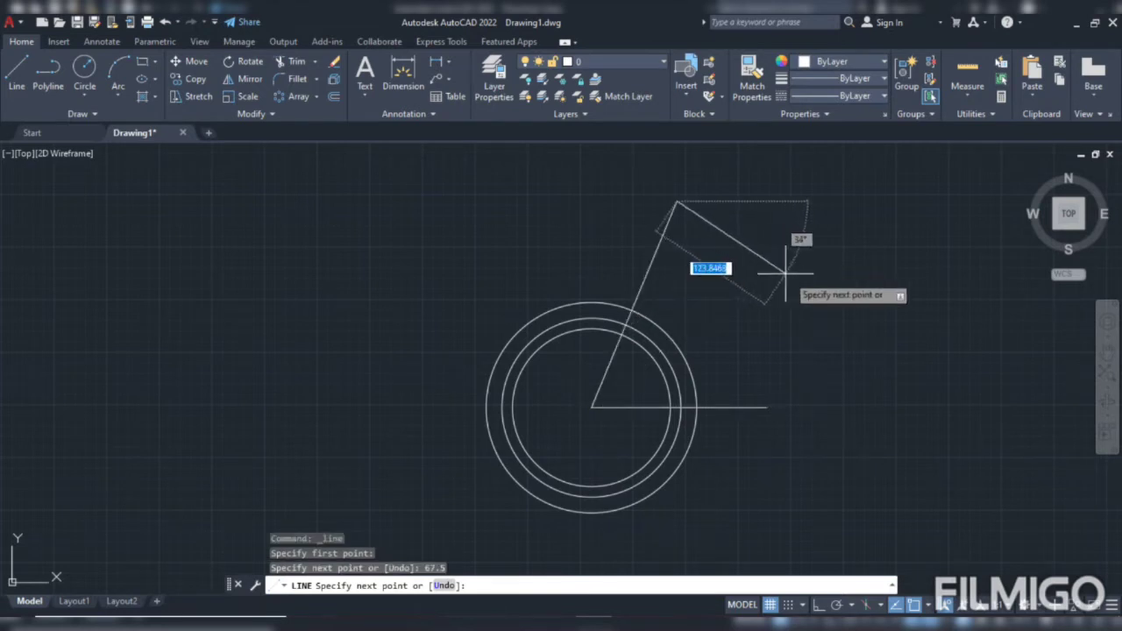
{"action": "right_click", "coordinate": [891, 283]}
{"action": "left_click", "coordinate": [916, 290]}
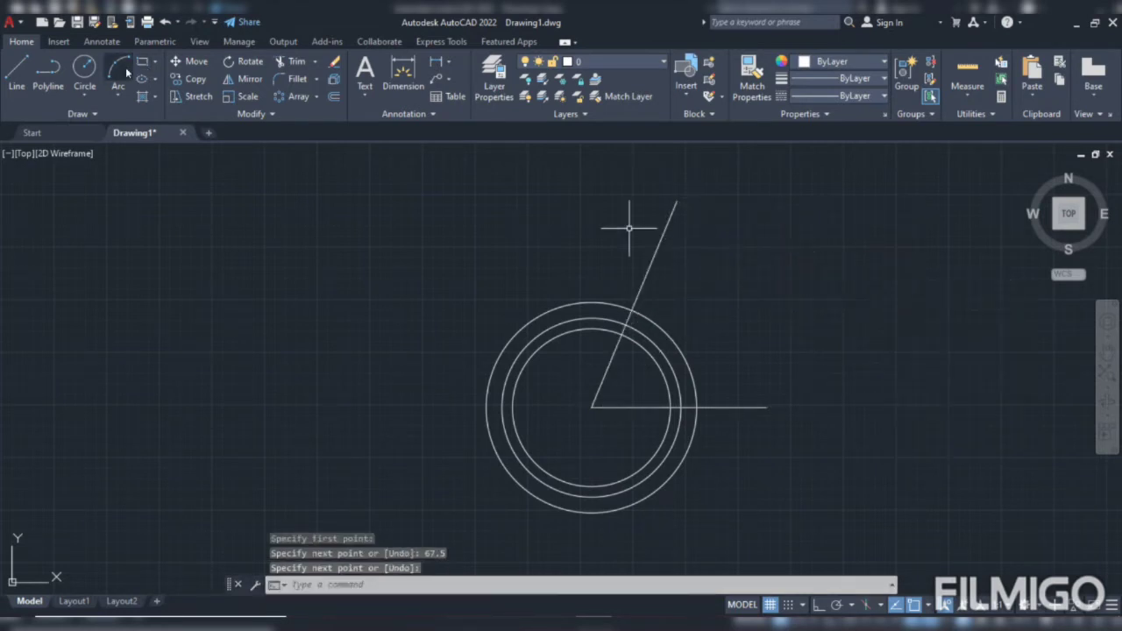
Add another radial line at 73° from the same centre.
{"action": "left_click", "coordinate": [18, 70]}
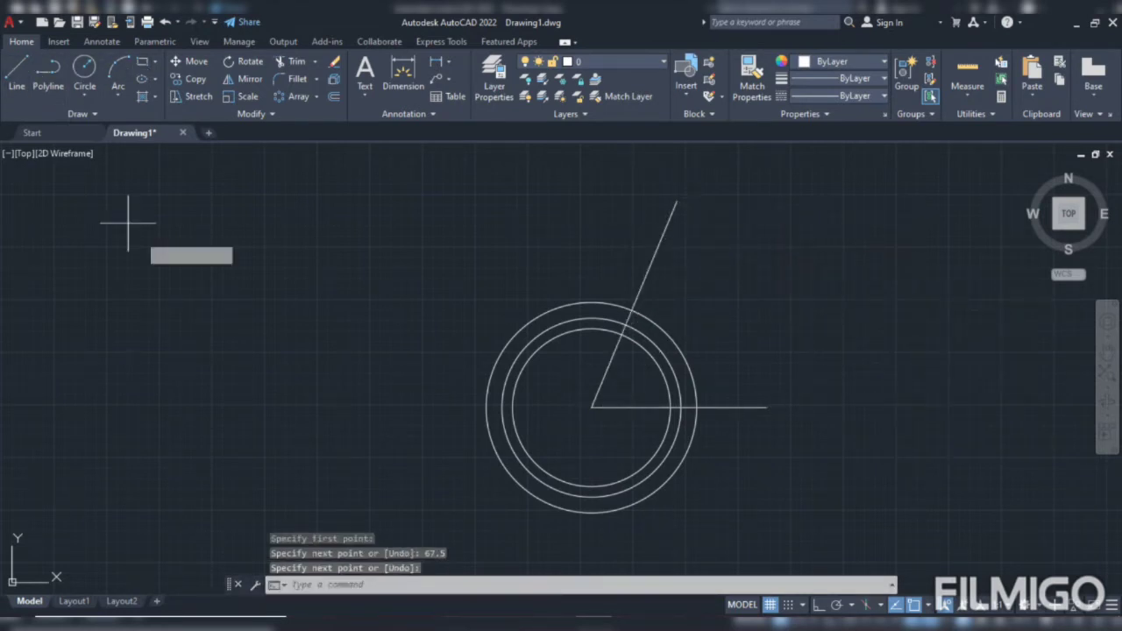
{"action": "left_click", "coordinate": [592, 407]}
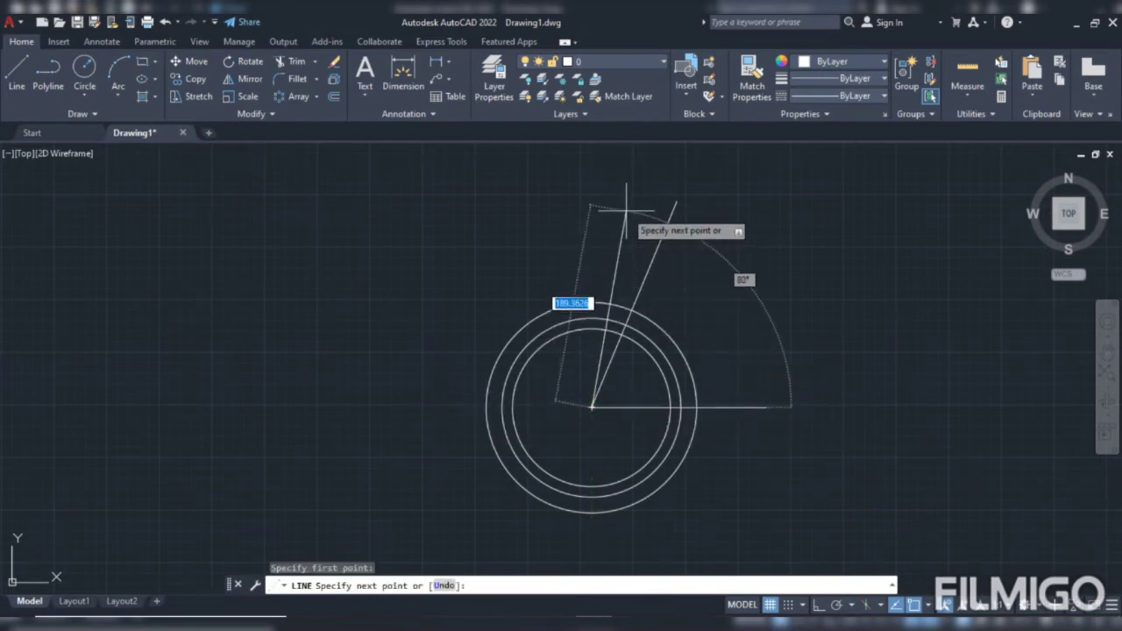
{"action": "key", "text": "Tab"}
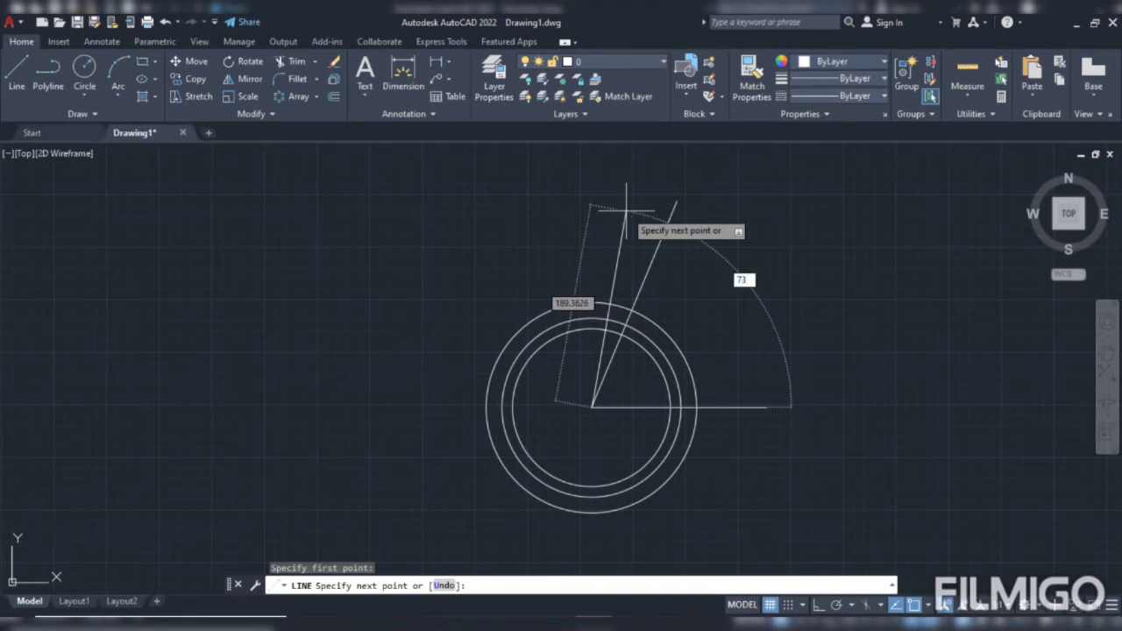
{"action": "type", "text": "73"}
{"action": "key", "text": "Return"}
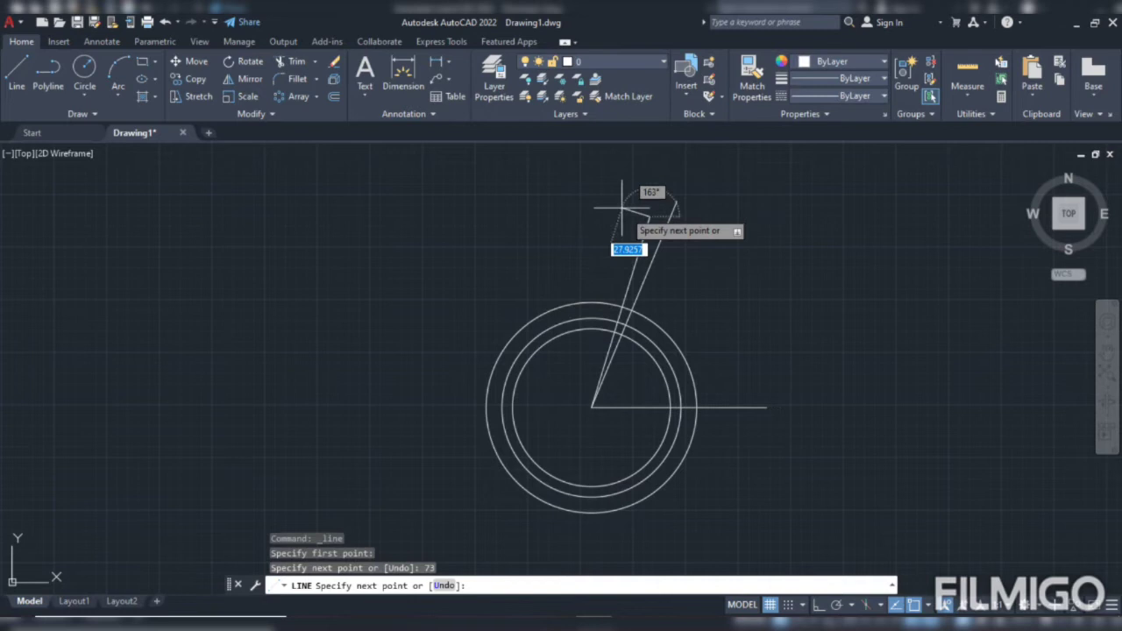
{"action": "right_click", "coordinate": [824, 282]}
{"action": "left_click", "coordinate": [841, 296]}
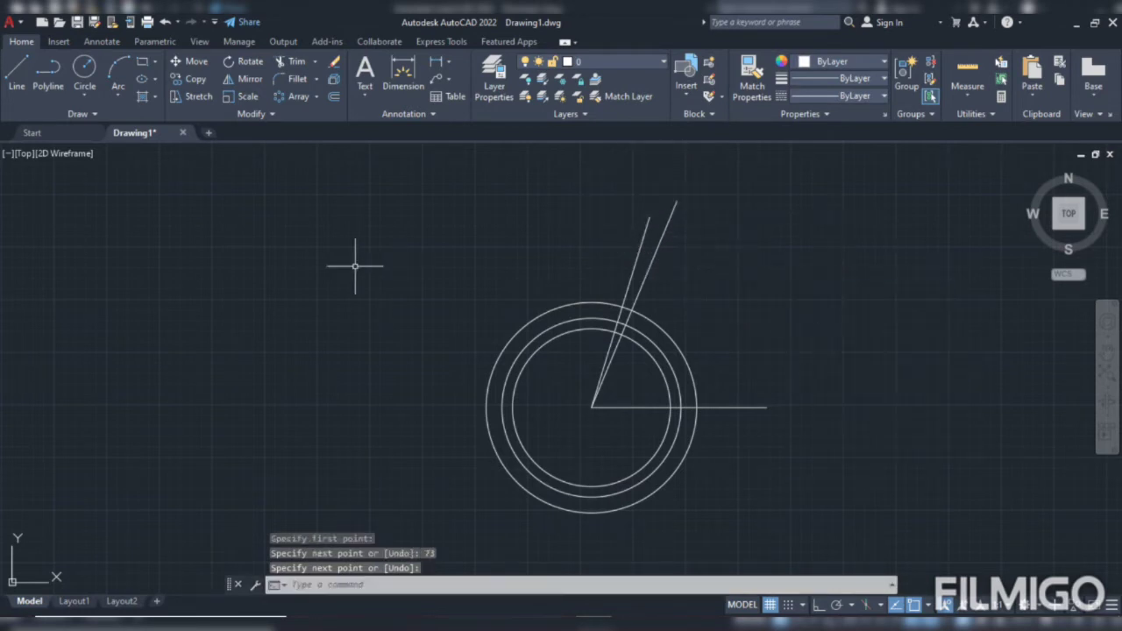
Draw a radial line at 78.25° from the circle centre beside the other two.
{"action": "left_click", "coordinate": [15, 72]}
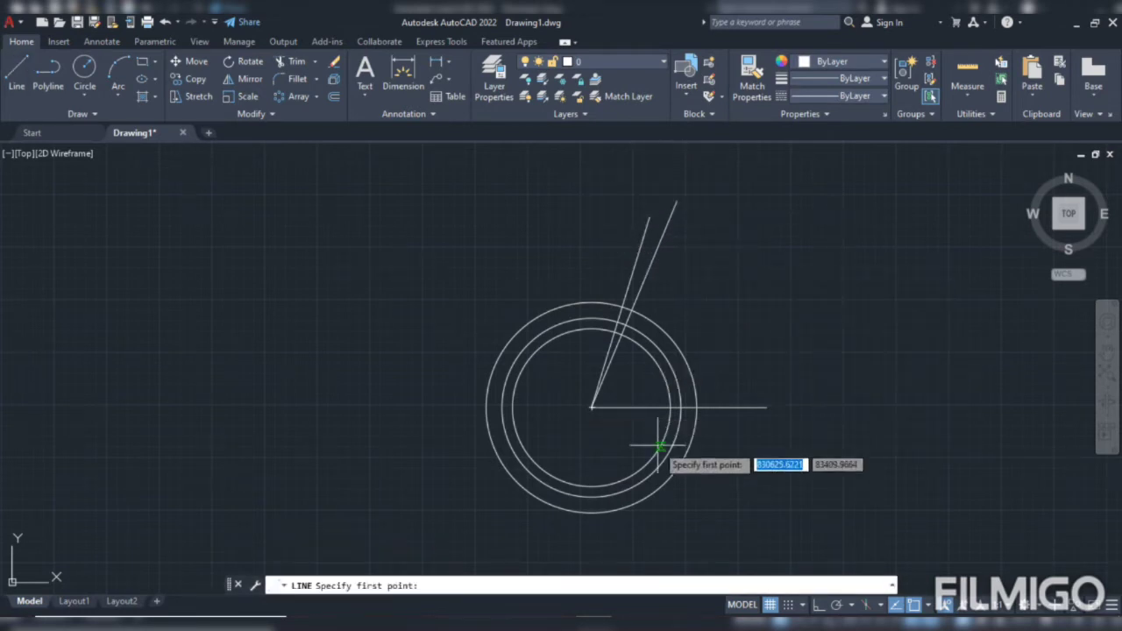
{"action": "left_click", "coordinate": [592, 407]}
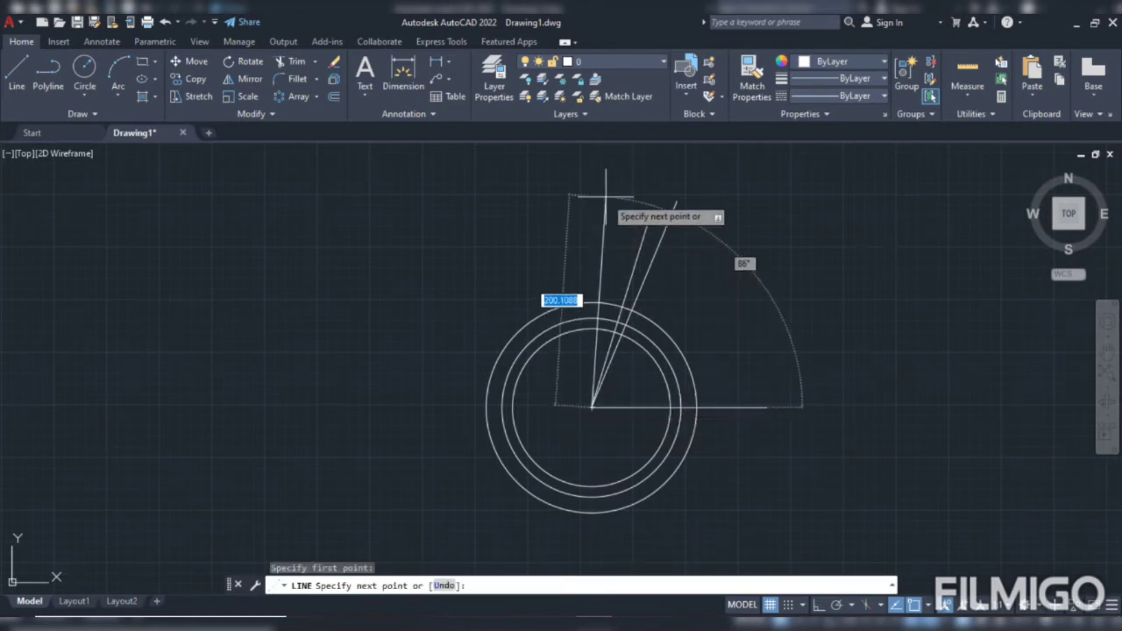
{"action": "key", "text": "Tab"}
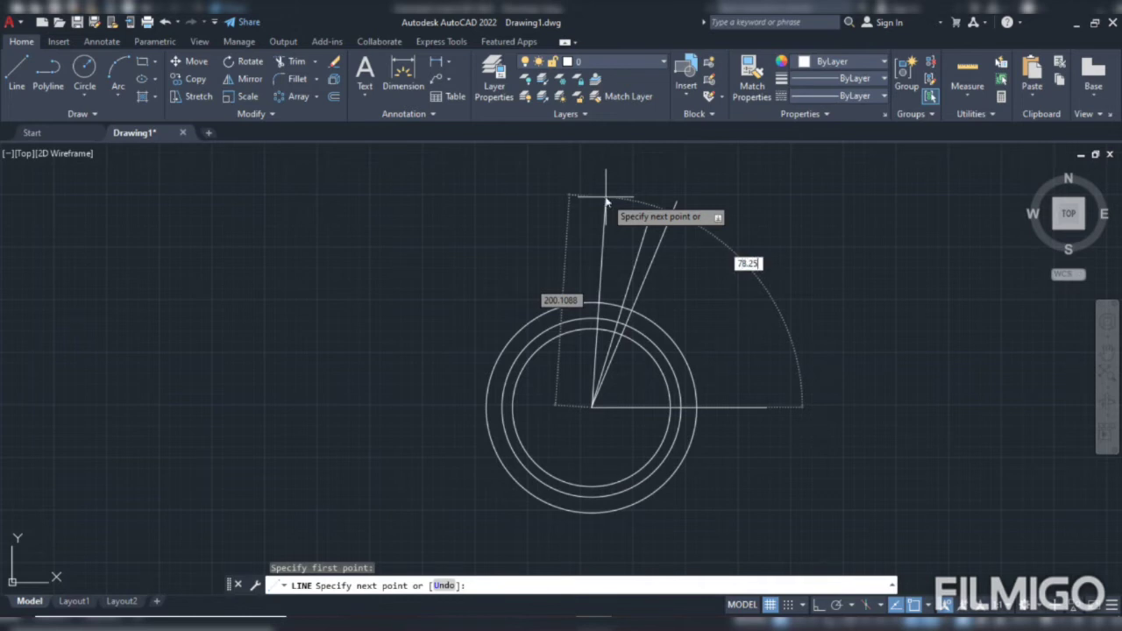
{"action": "key", "text": "Return"}
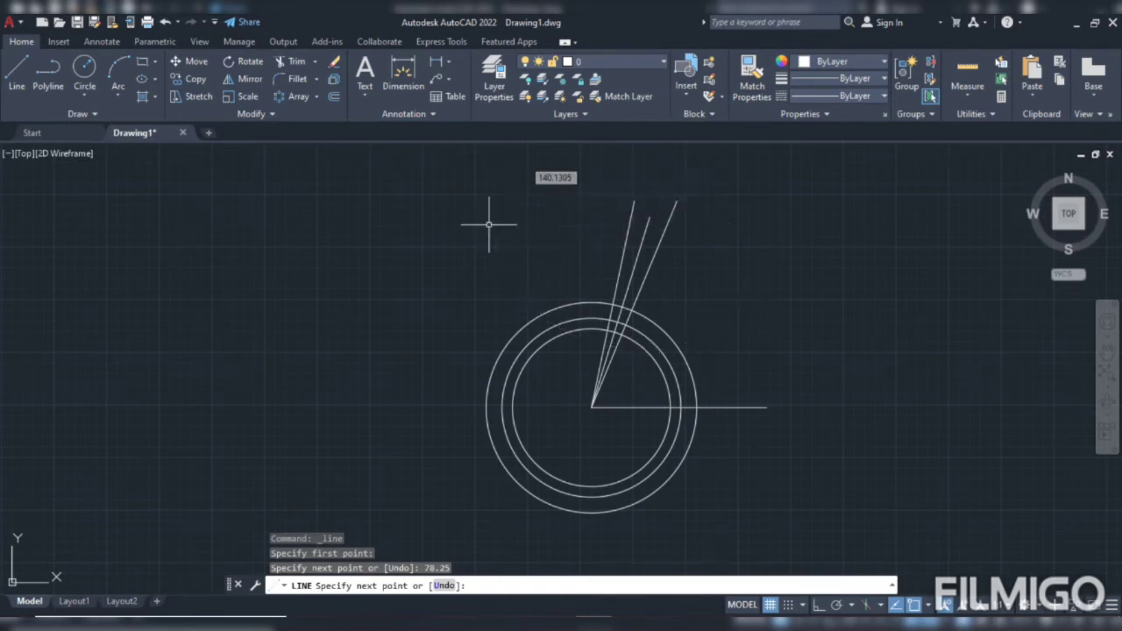
{"action": "key", "text": "Escape"}
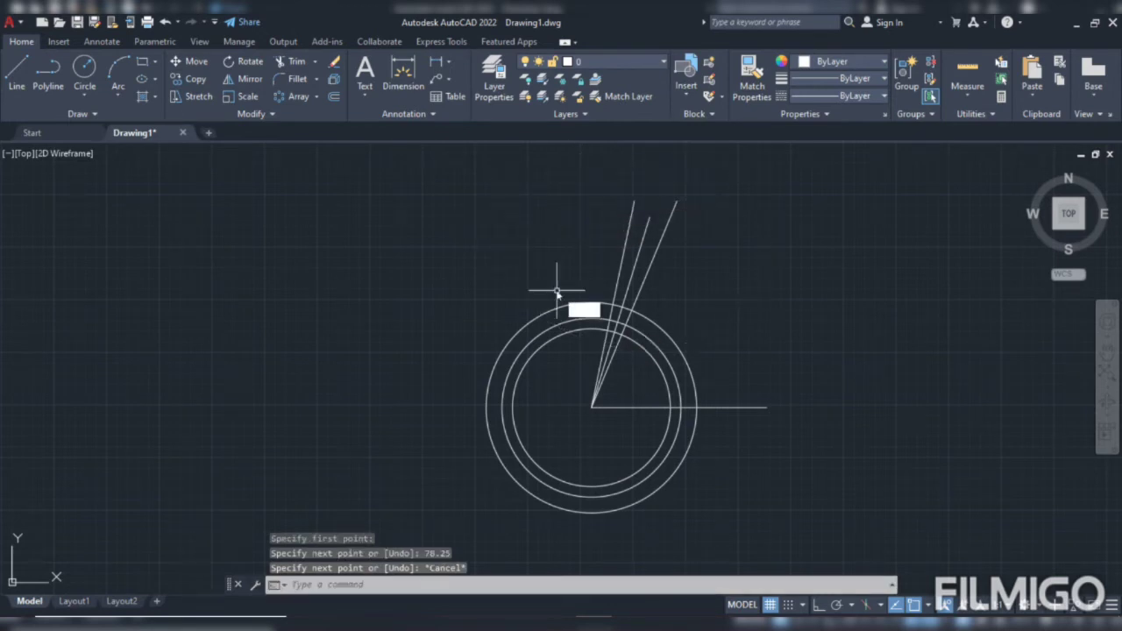
Trim the radial and horizontal line ends back to the outer circle with fence trims.
{"action": "type", "text": "tr"}
{"action": "key", "text": "Return"}
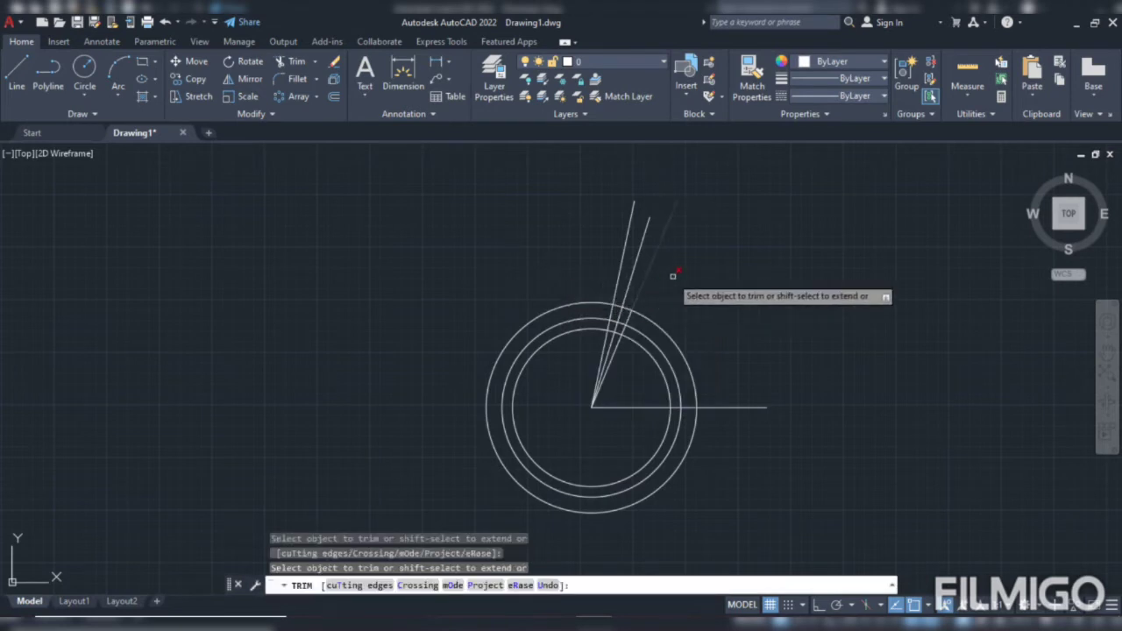
{"action": "left_click", "coordinate": [707, 284]}
{"action": "left_click", "coordinate": [541, 161]}
{"action": "key", "text": "Return"}
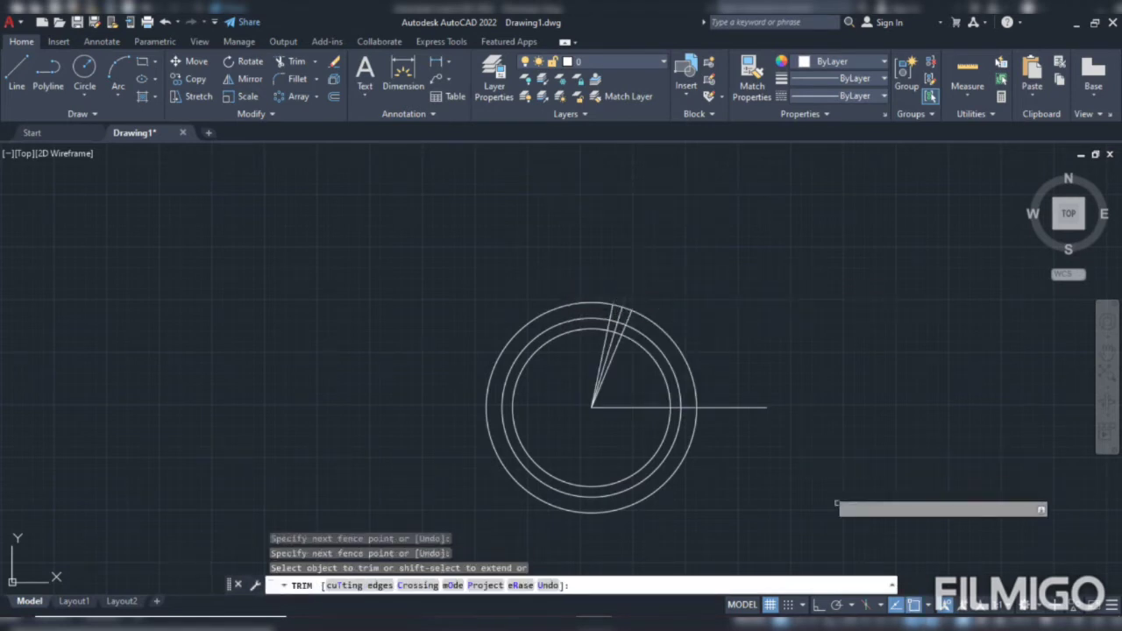
{"action": "left_click", "coordinate": [855, 522]}
{"action": "key", "text": "Return"}
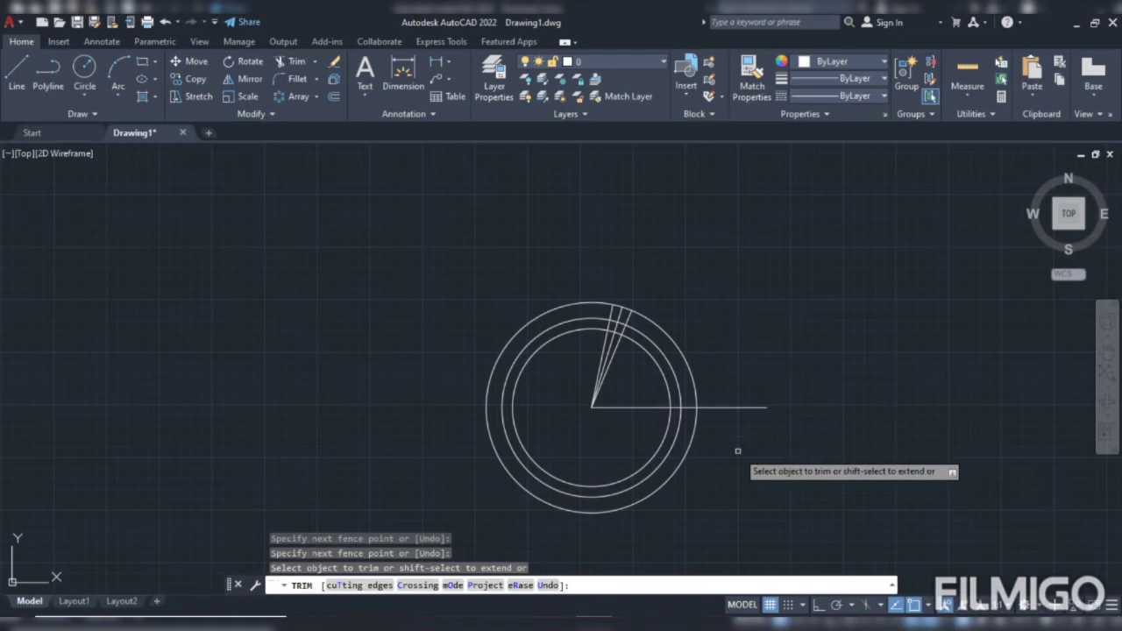
{"action": "left_click", "coordinate": [739, 451]}
{"action": "key", "text": "Return"}
{"action": "key", "text": "Escape"}
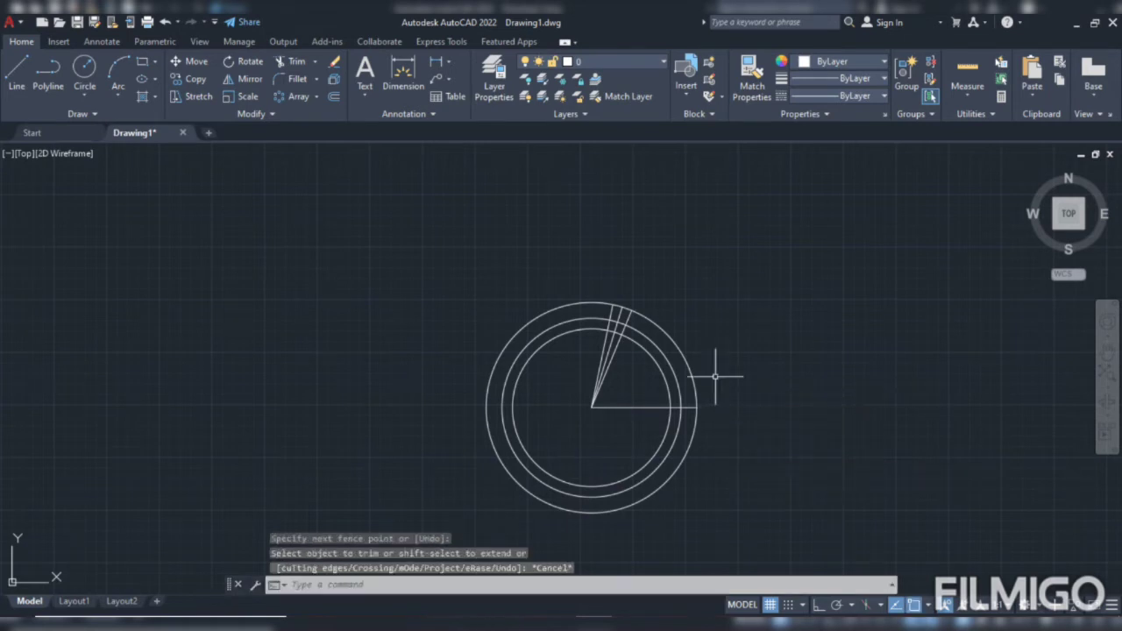
Zoom in and start a tooth-flank line from the middle circle to the outer circle.
{"action": "scroll", "coordinate": [645, 325], "scroll_direction": "up", "scroll_amount": 4}
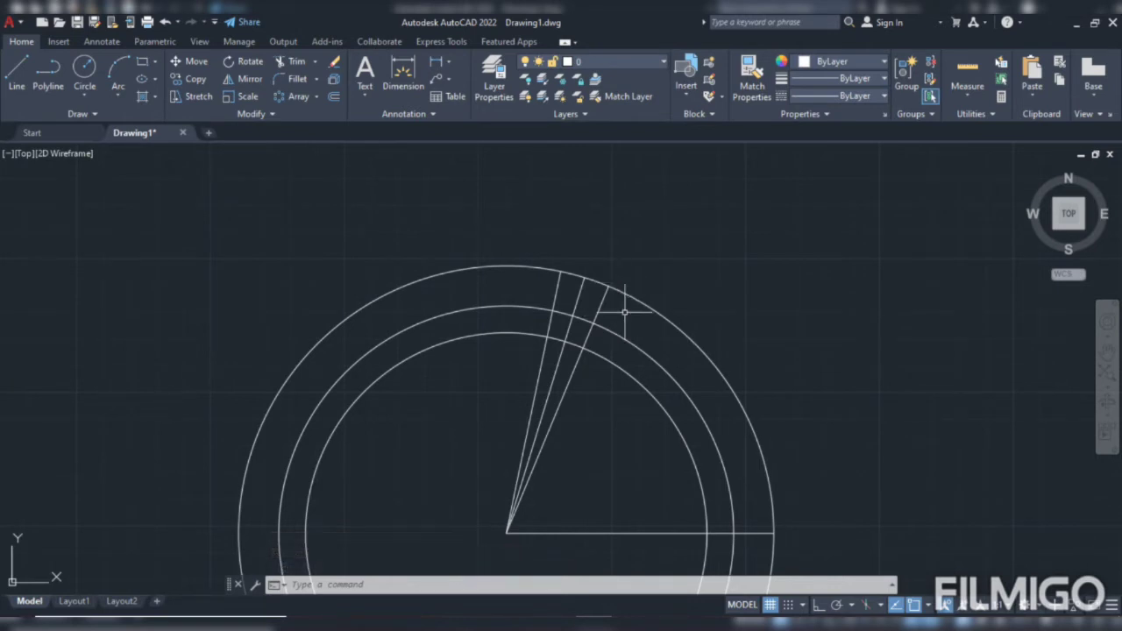
{"action": "left_click", "coordinate": [17, 70]}
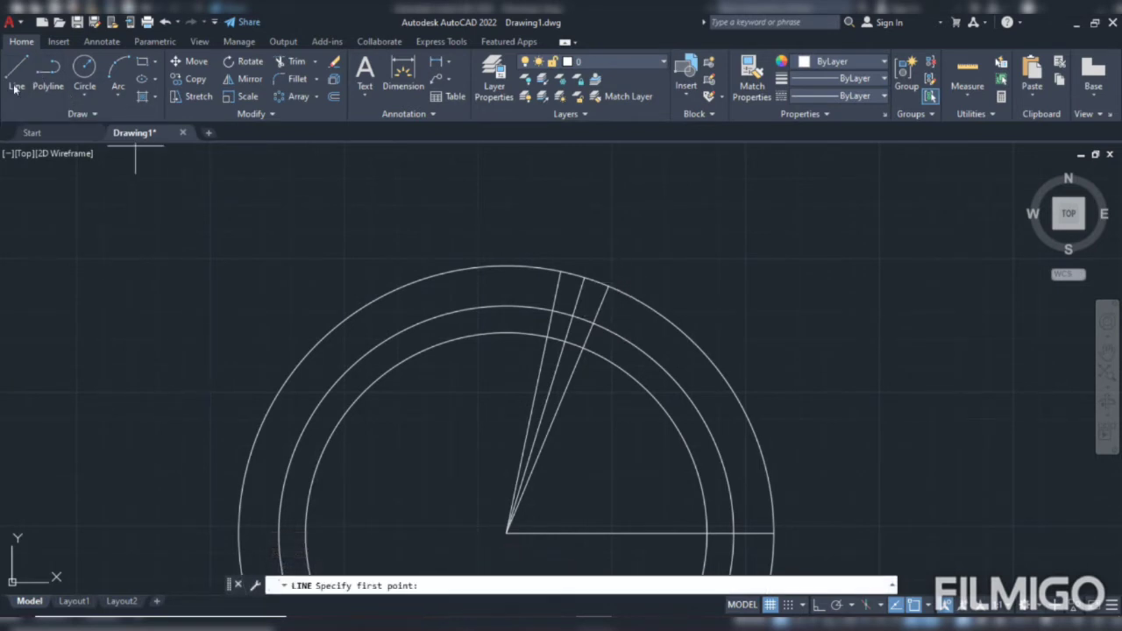
{"action": "left_click", "coordinate": [548, 335]}
{"action": "left_click", "coordinate": [583, 279]}
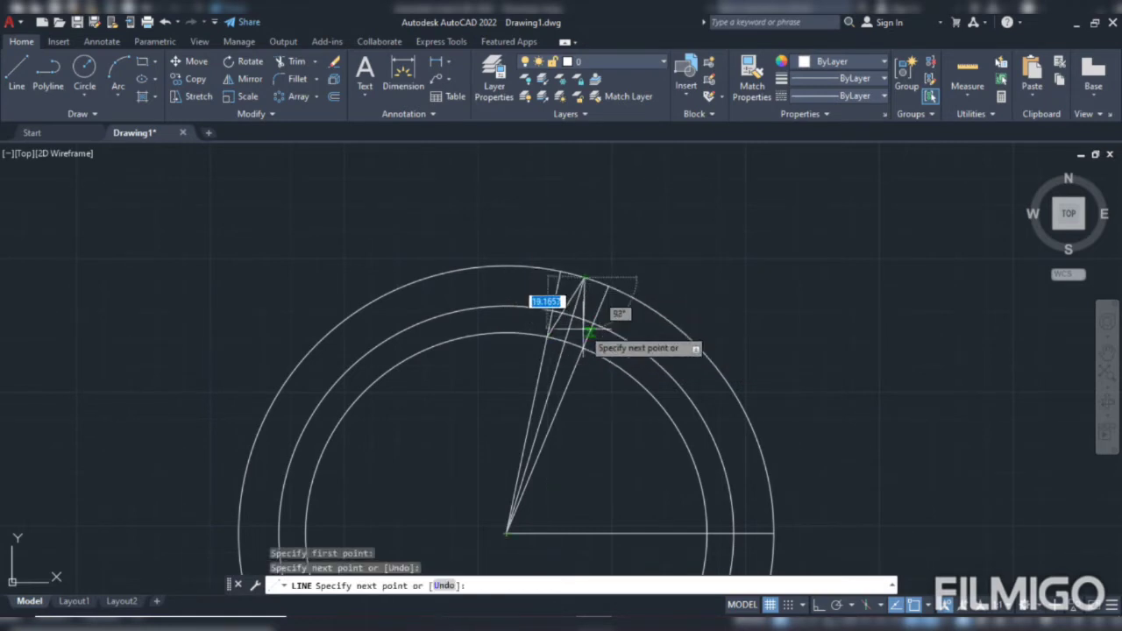
Complete the tooth-flank line with its third point.
{"action": "left_click", "coordinate": [583, 347]}
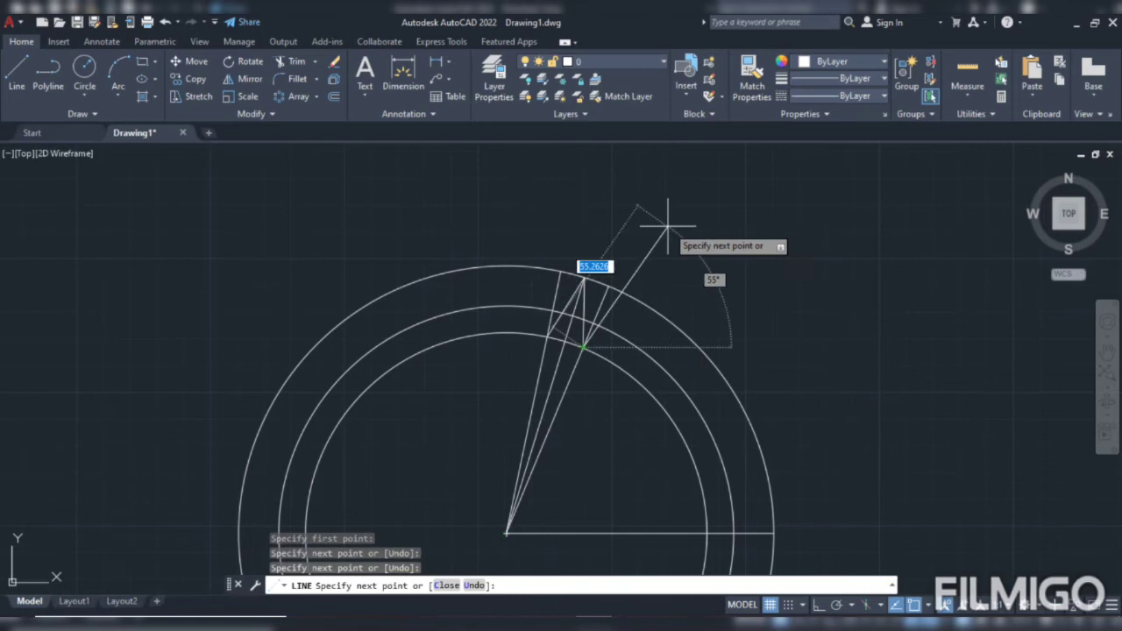
{"action": "right_click", "coordinate": [668, 226]}
{"action": "left_click", "coordinate": [702, 238]}
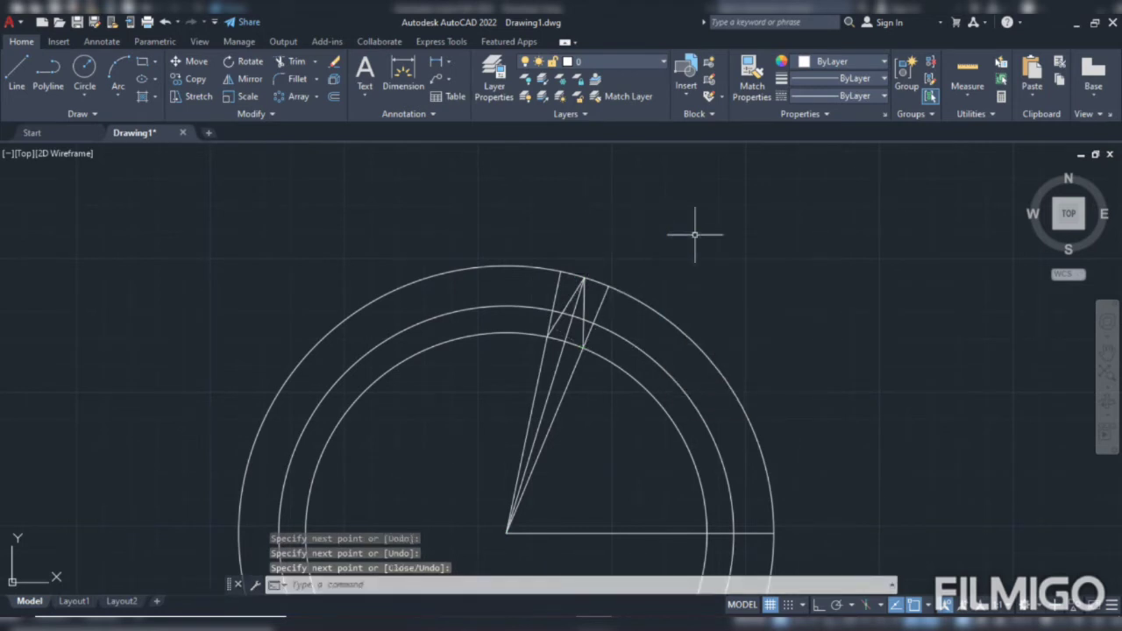
Erase the outermost circle.
{"action": "left_click", "coordinate": [732, 349]}
{"action": "left_click", "coordinate": [644, 296]}
{"action": "key", "text": "Delete"}
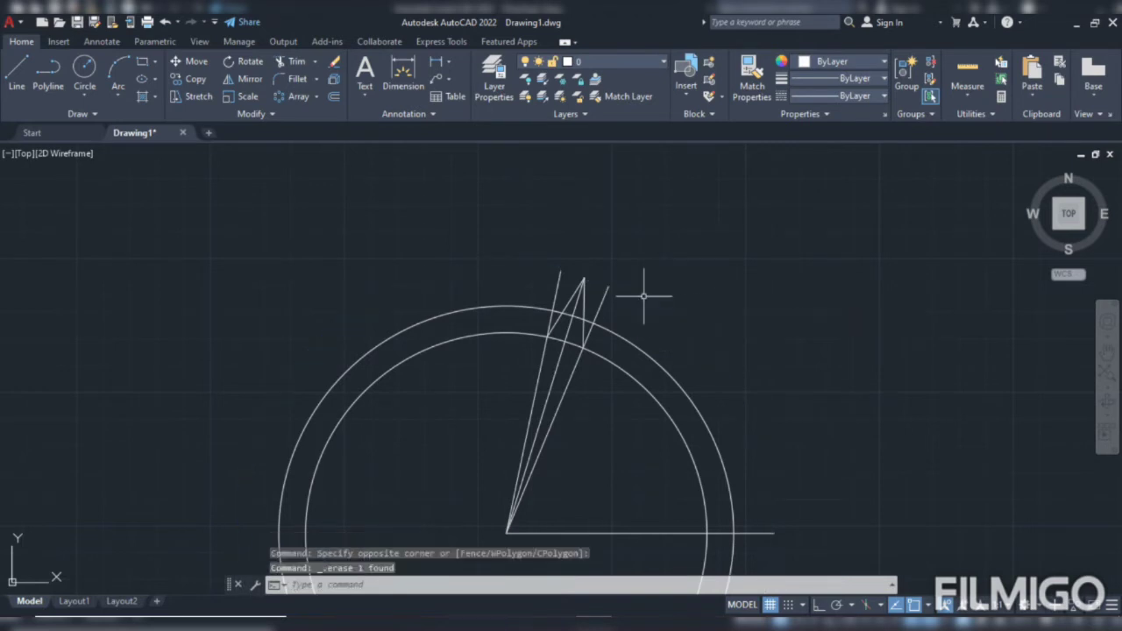
Trim the next circle down to a short arc capping the tooth wedge.
{"action": "key", "text": "Return"}
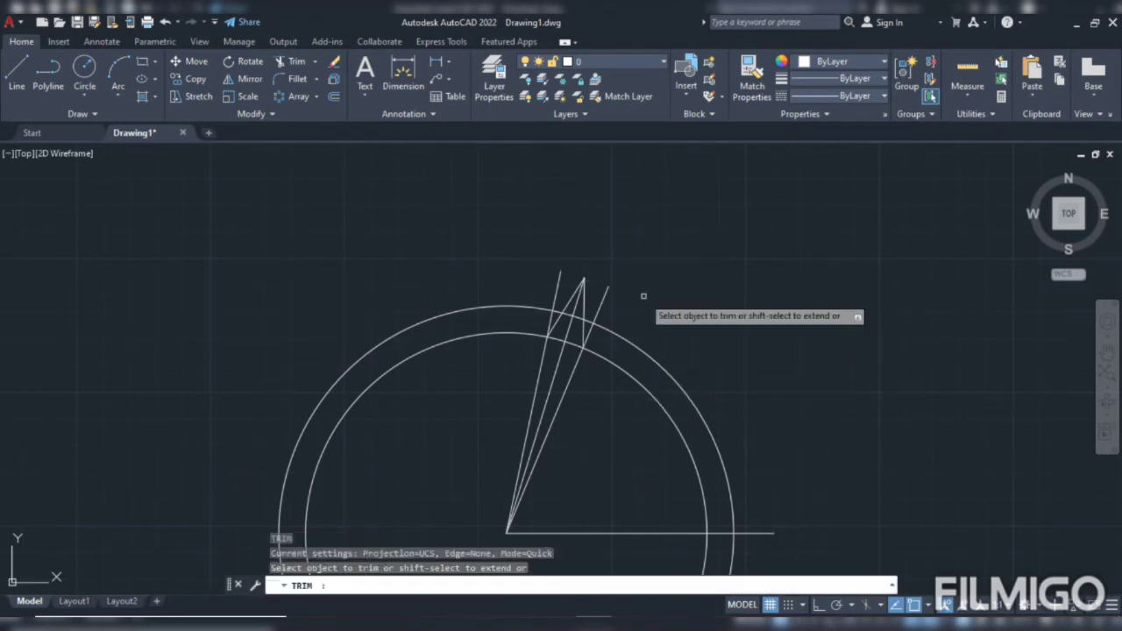
{"action": "mouse_move", "coordinate": [622, 306]}
{"action": "left_mouse_down"}
{"action": "mouse_move", "coordinate": [555, 248]}
{"action": "mouse_move", "coordinate": [517, 261]}
{"action": "left_mouse_up"}
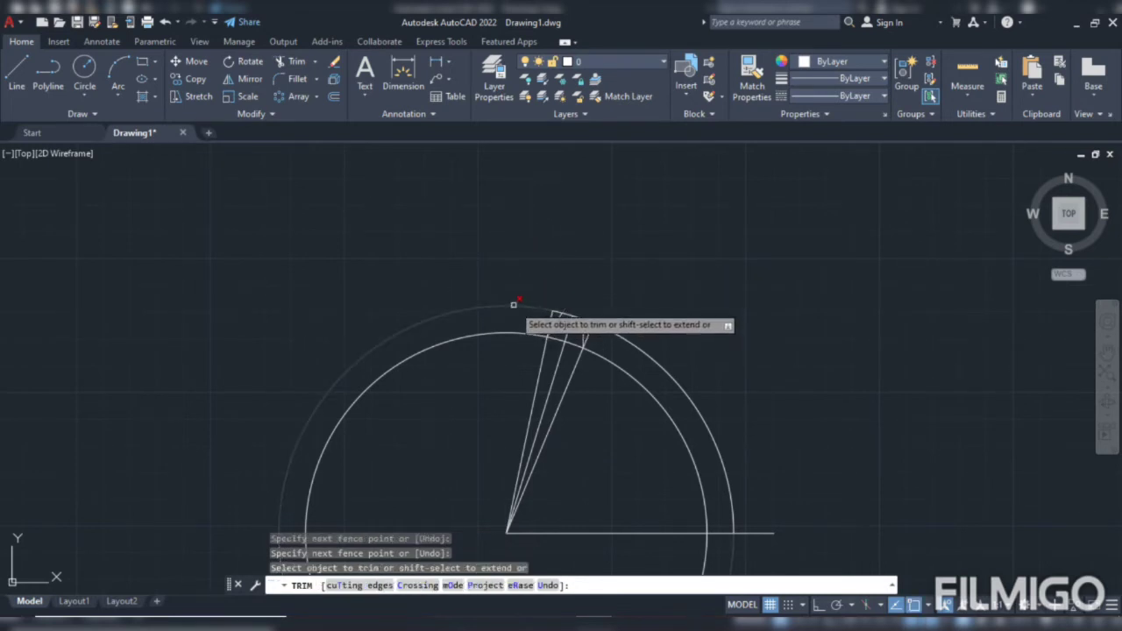
{"action": "left_click", "coordinate": [514, 305]}
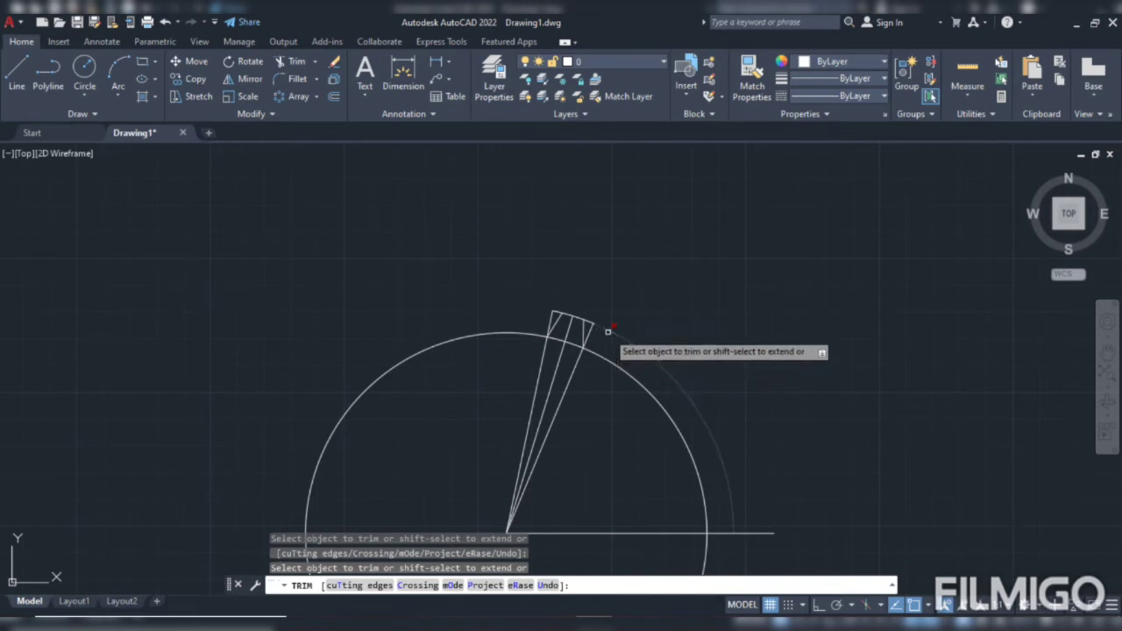
{"action": "key", "text": "Escape"}
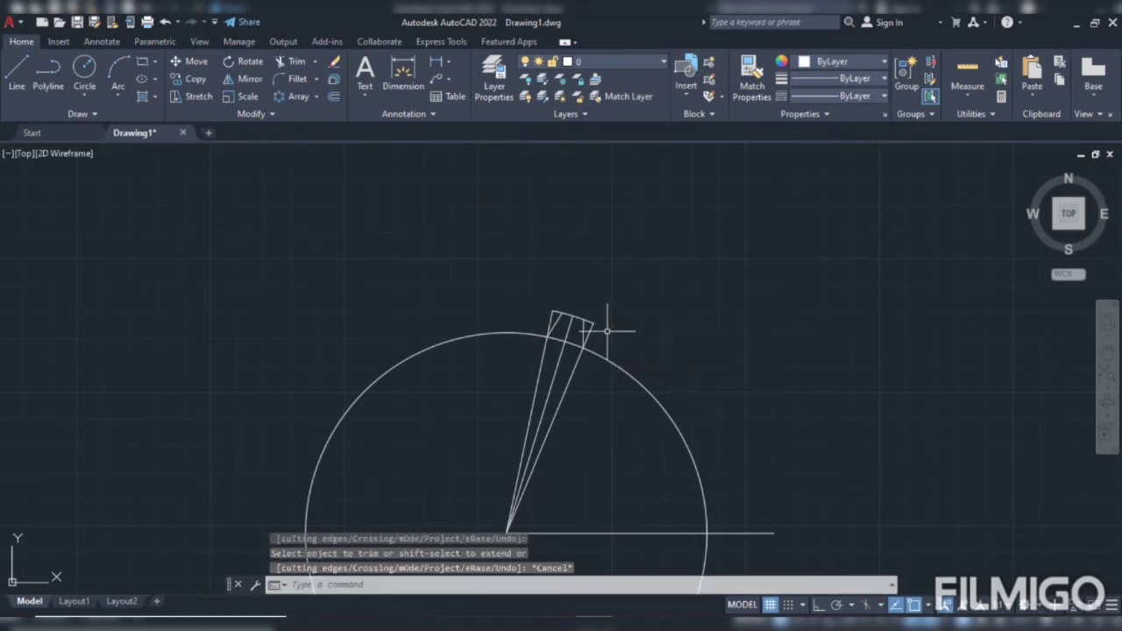
Delete the three wedge lines and trim the top line's overhang at the tooth corner.
{"action": "left_click", "coordinate": [581, 501]}
{"action": "left_click", "coordinate": [427, 421]}
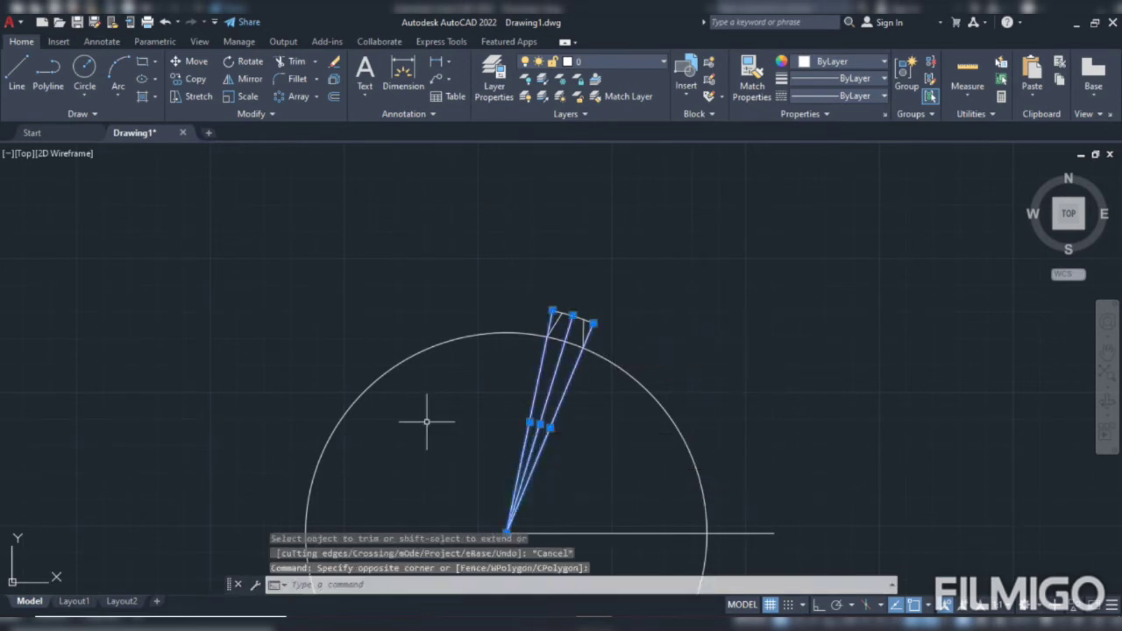
{"action": "key", "text": "Delete"}
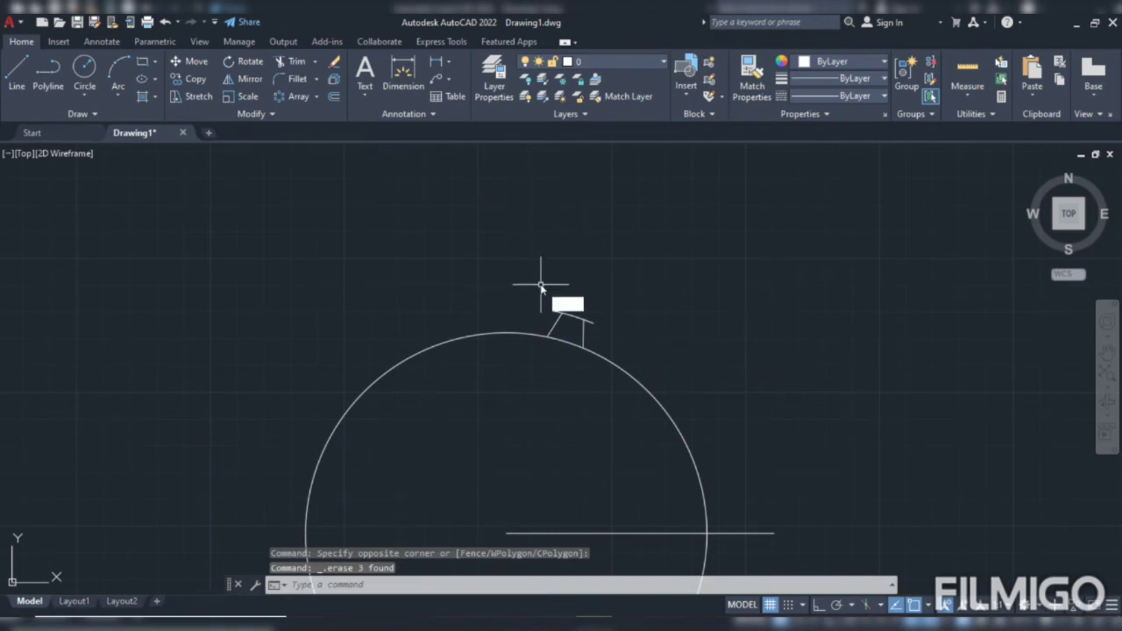
{"action": "key", "text": "Return"}
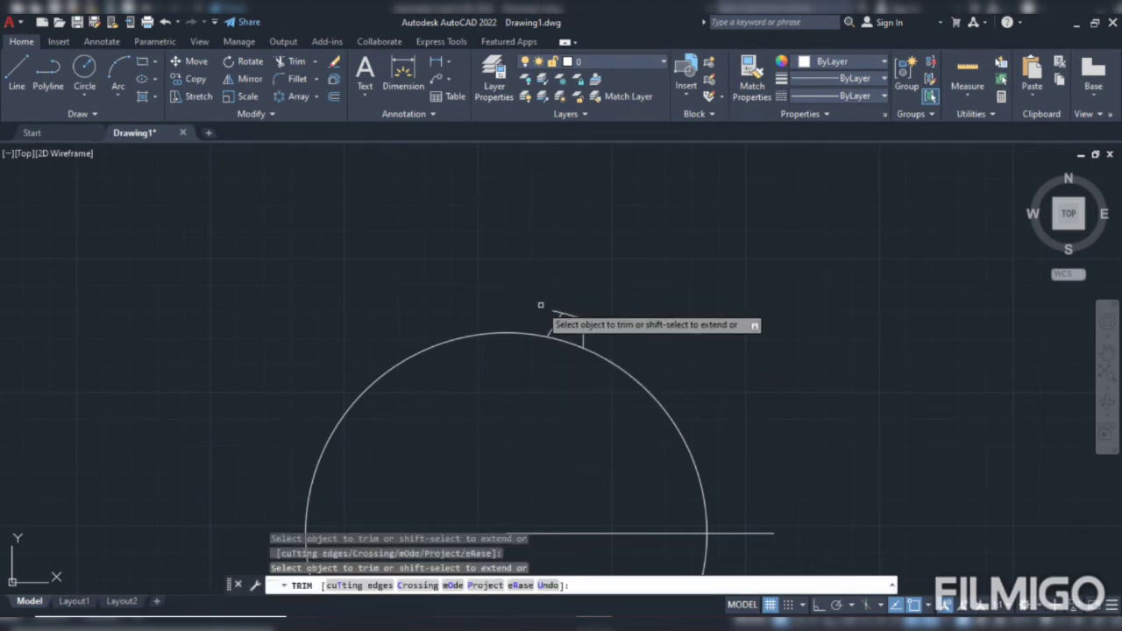
{"action": "left_click", "coordinate": [558, 312]}
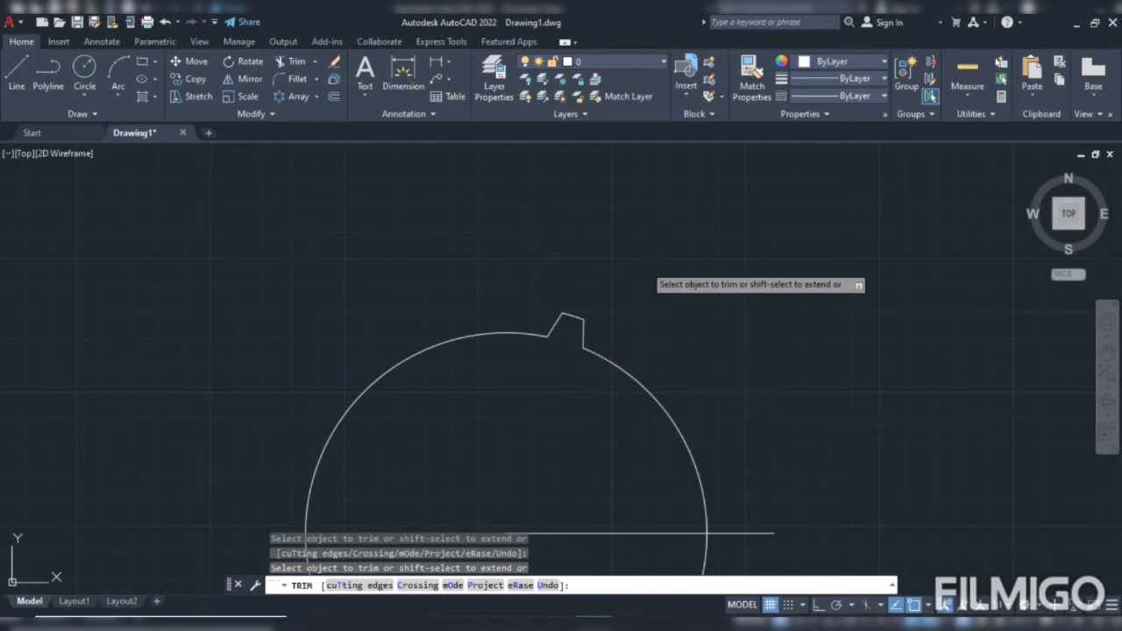
{"action": "key", "text": "Escape"}
Erase the leftover horizontal line running from the centre.
{"action": "scroll", "coordinate": [658, 293], "scroll_direction": "down", "scroll_amount": 2}
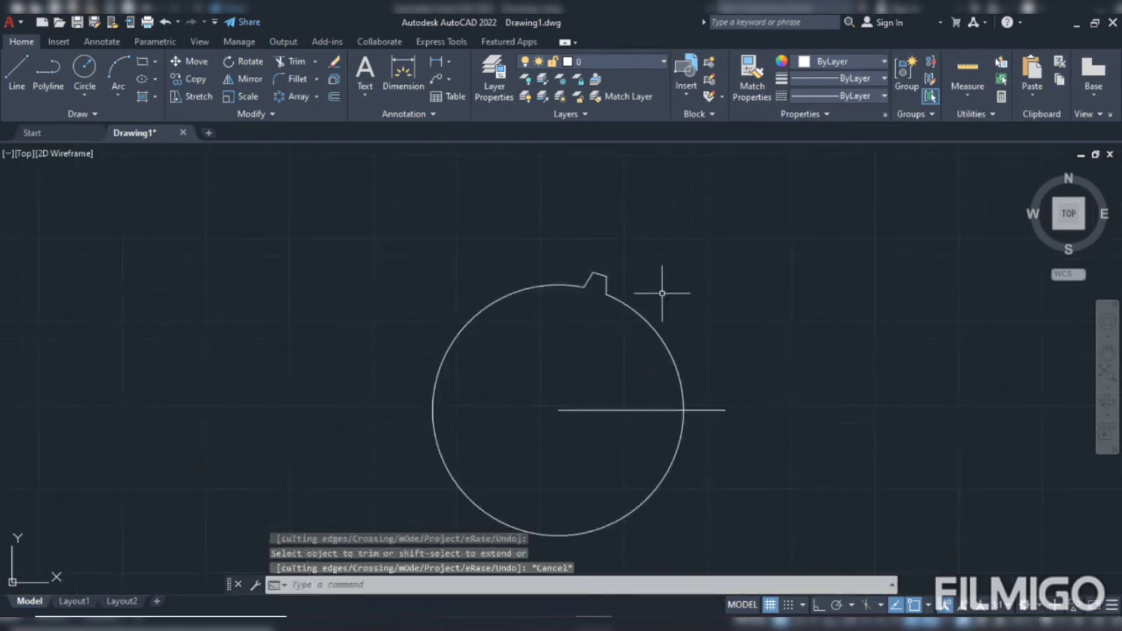
{"action": "scroll", "coordinate": [662, 292], "scroll_direction": "up", "scroll_amount": 2}
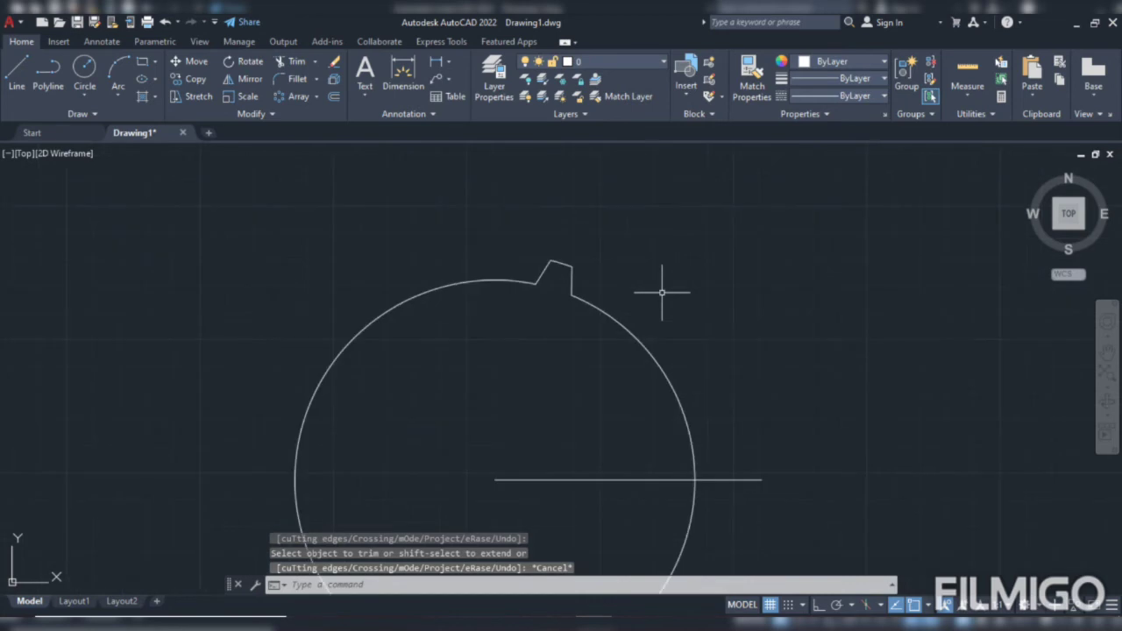
{"action": "left_click", "coordinate": [599, 506]}
{"action": "left_click", "coordinate": [505, 419]}
{"action": "key", "text": "Delete"}
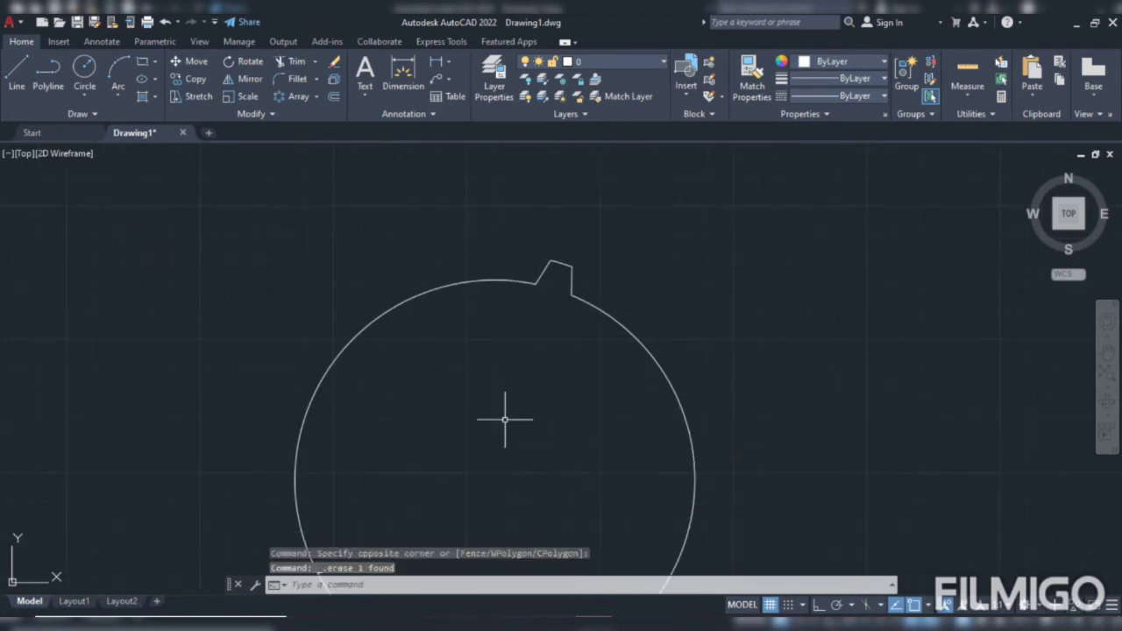
{"action": "left_click", "coordinate": [586, 285]}
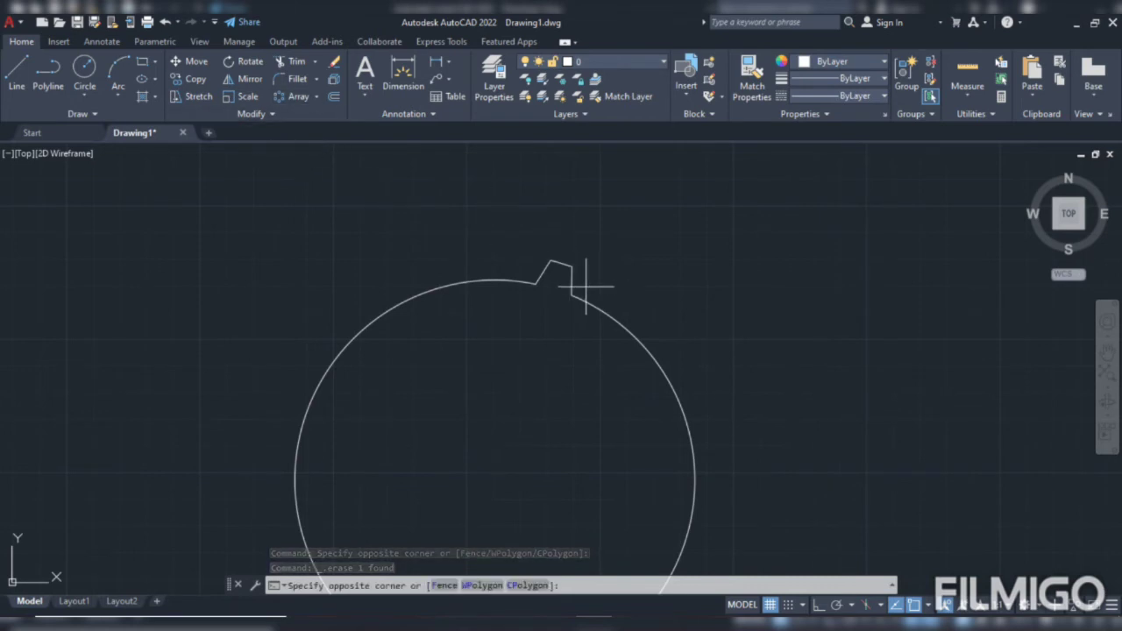
Polar-array the tooth outline into 16 items around the circle centre.
{"action": "left_click", "coordinate": [541, 246]}
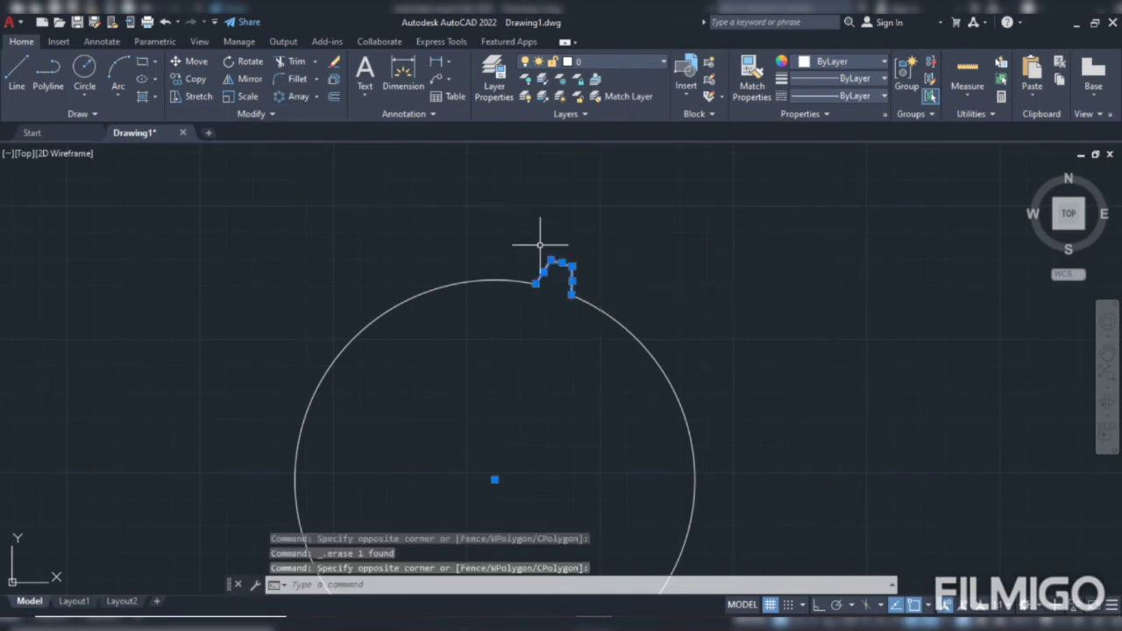
{"action": "left_click", "coordinate": [290, 97]}
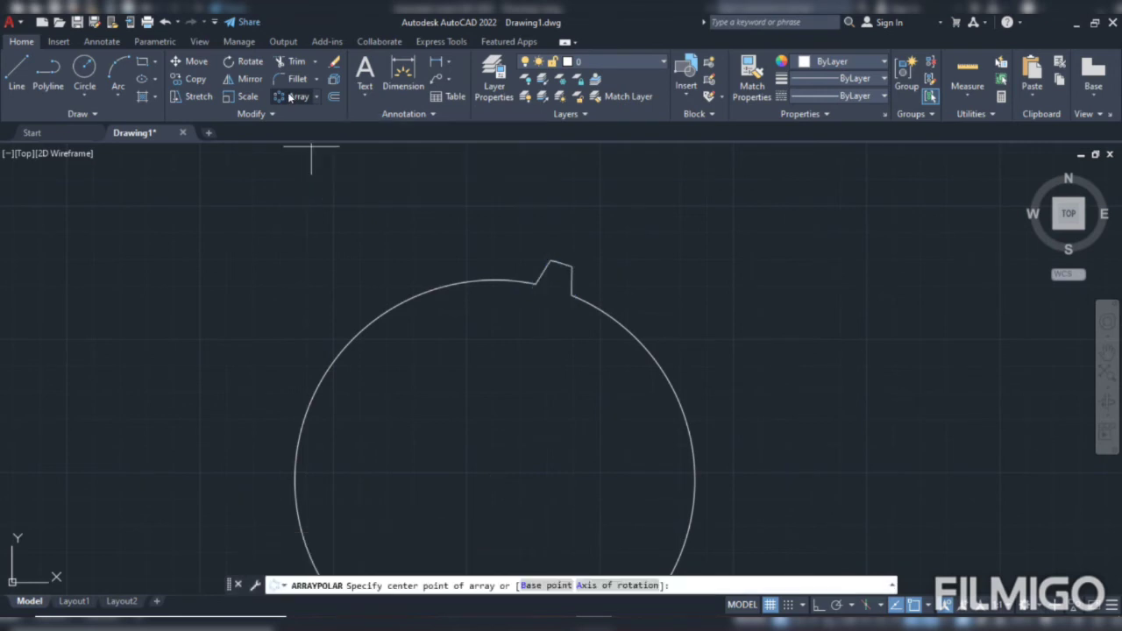
{"action": "left_click", "coordinate": [494, 480]}
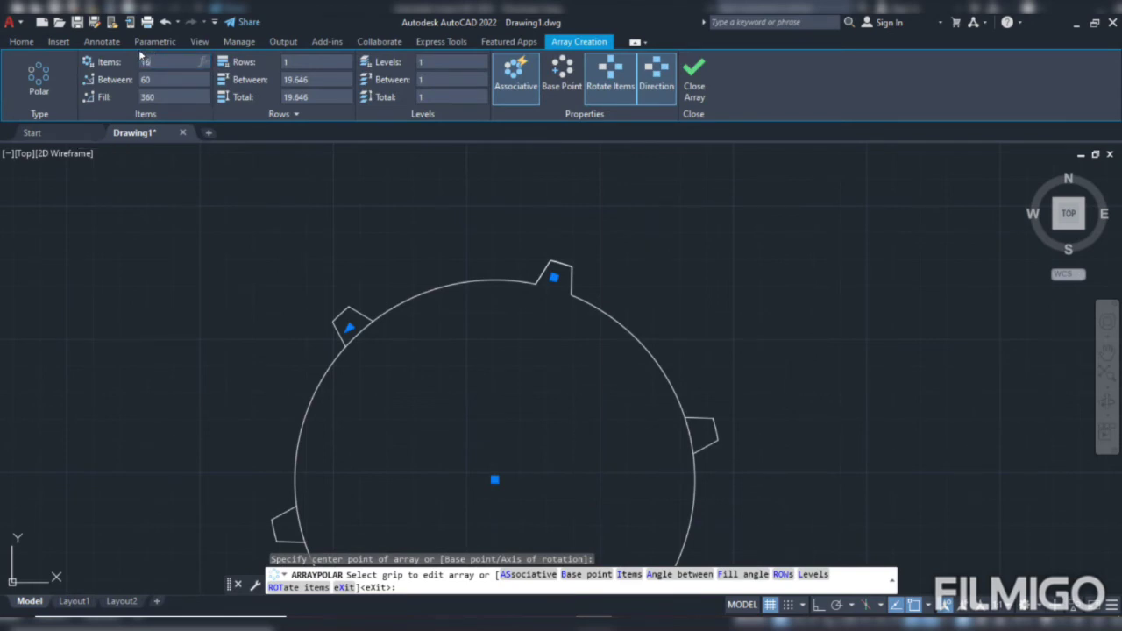
{"action": "key", "text": "Return"}
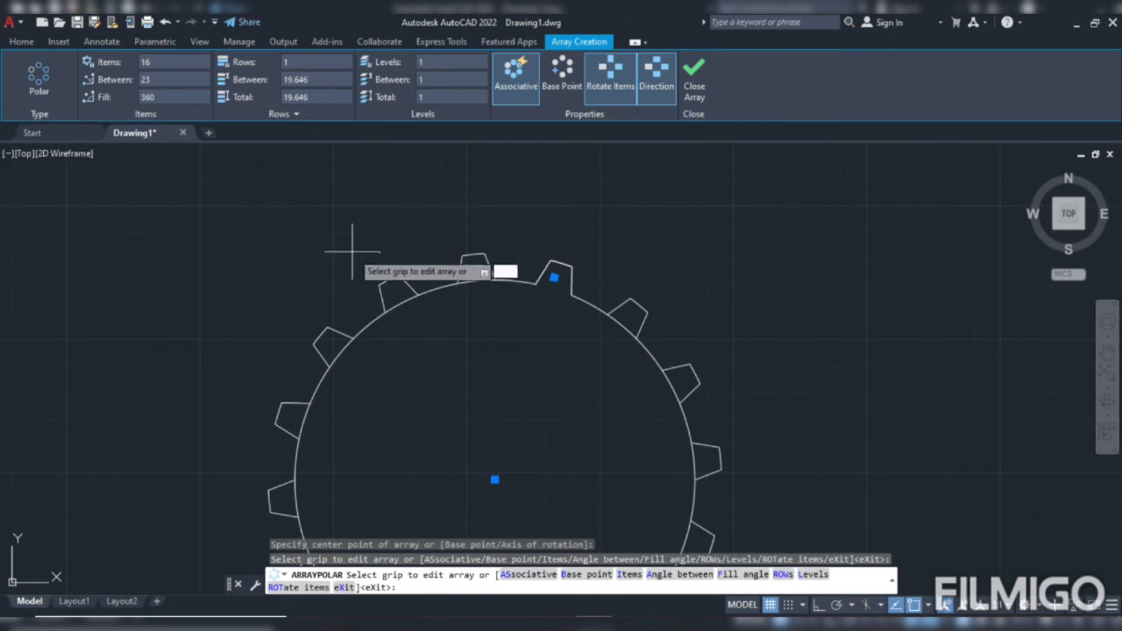
{"action": "scroll", "coordinate": [352, 248], "scroll_direction": "down", "scroll_amount": 4}
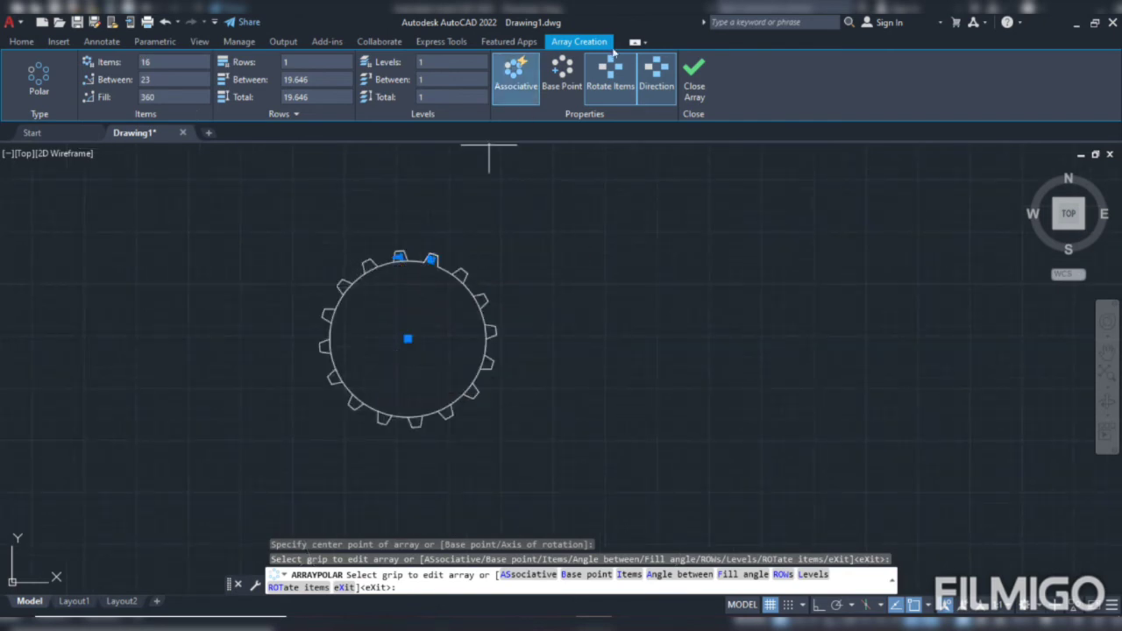
{"action": "left_click", "coordinate": [691, 86]}
{"action": "scroll", "coordinate": [363, 283], "scroll_direction": "up", "scroll_amount": 4}
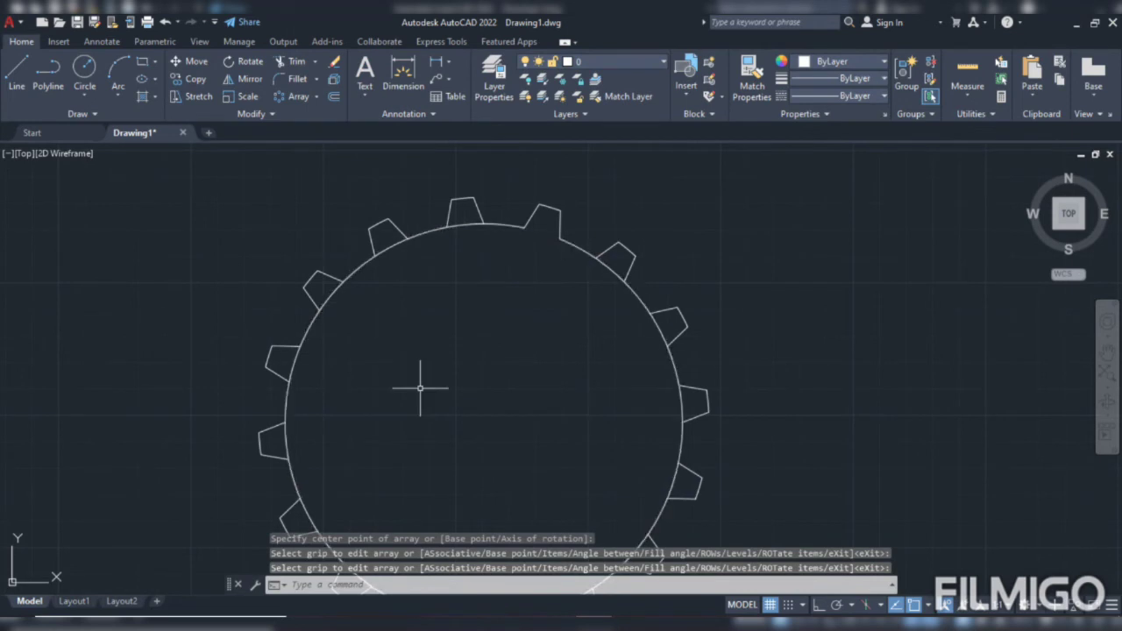
Trim the circle arcs inside the top, upper-left, left and lower-left teeth.
{"action": "type", "text": "r"}
{"action": "key", "text": "Return"}
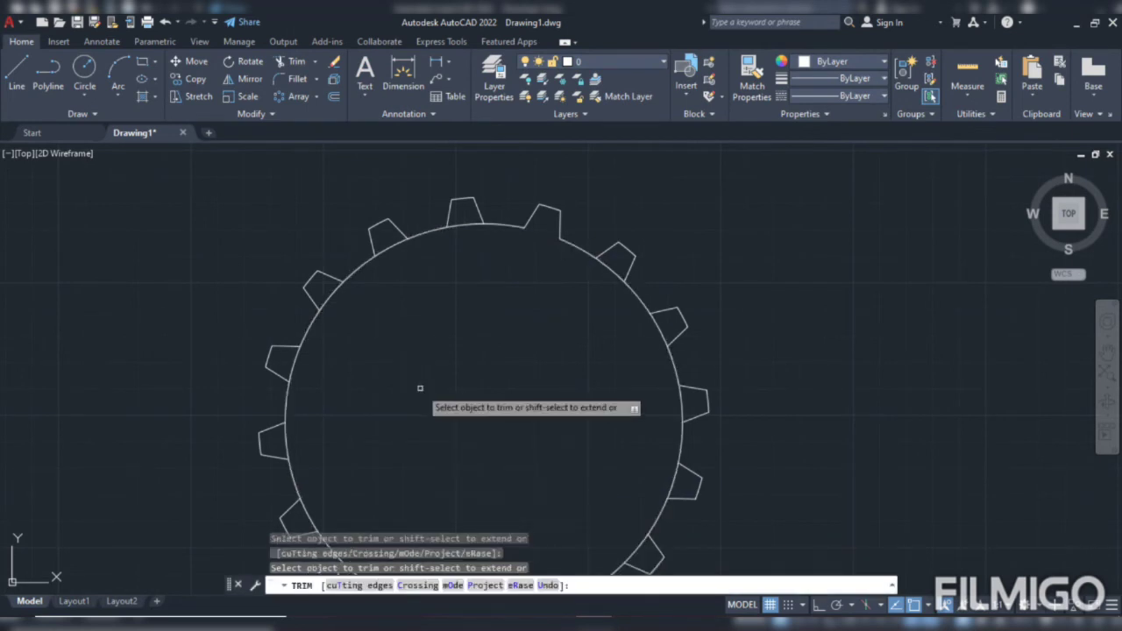
{"action": "left_click", "coordinate": [454, 226]}
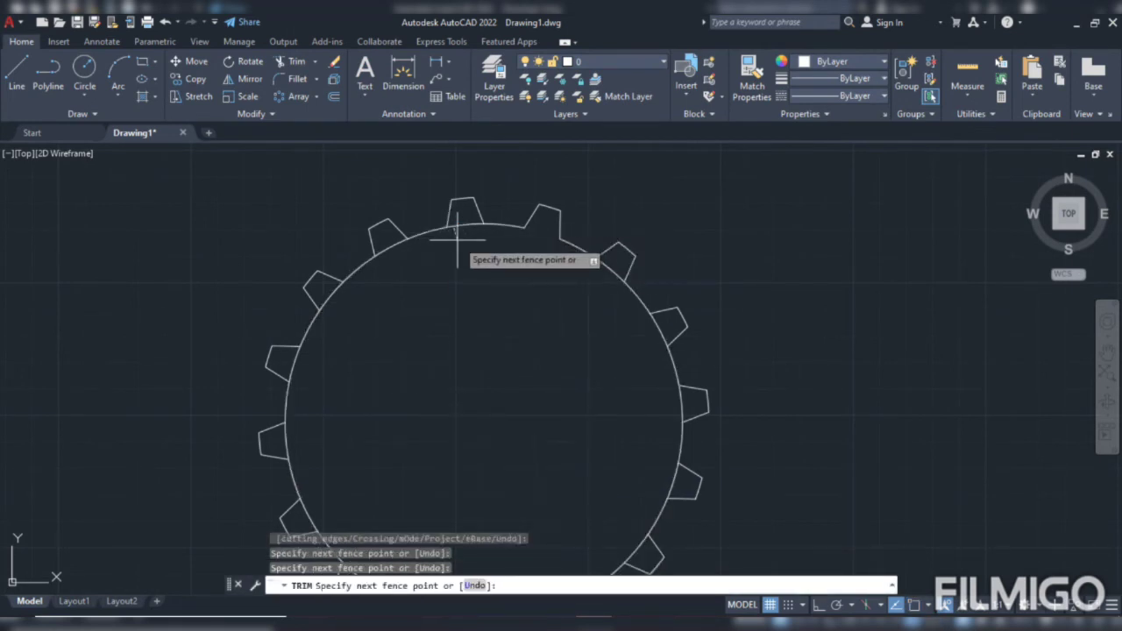
{"action": "key", "text": "Return"}
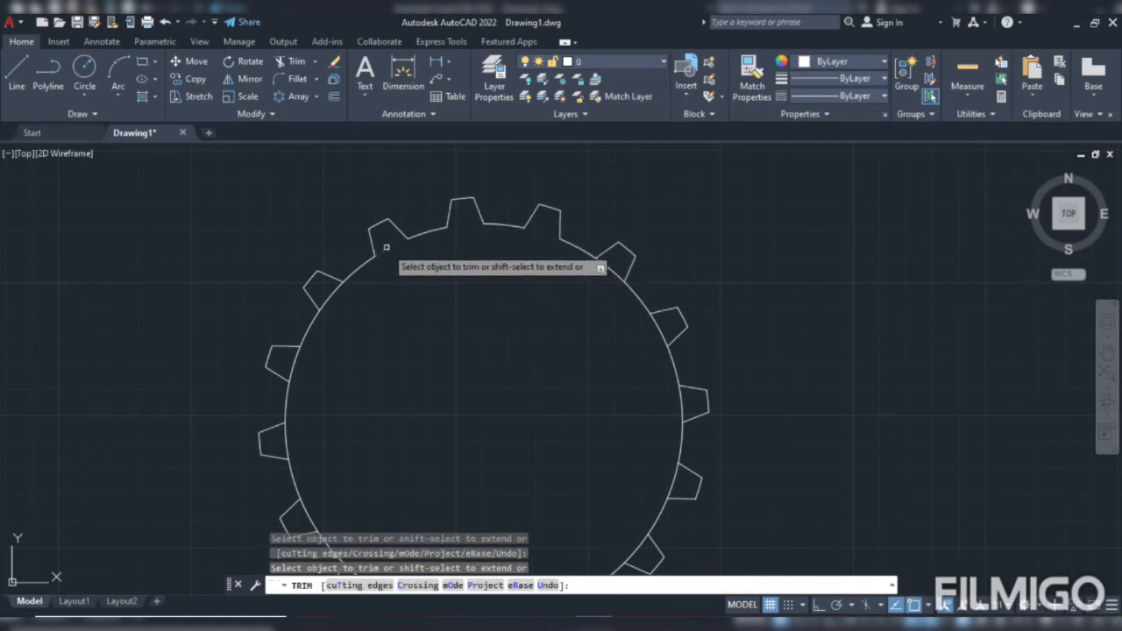
{"action": "left_click", "coordinate": [323, 281]}
{"action": "key", "text": "Return"}
{"action": "left_click", "coordinate": [346, 371]}
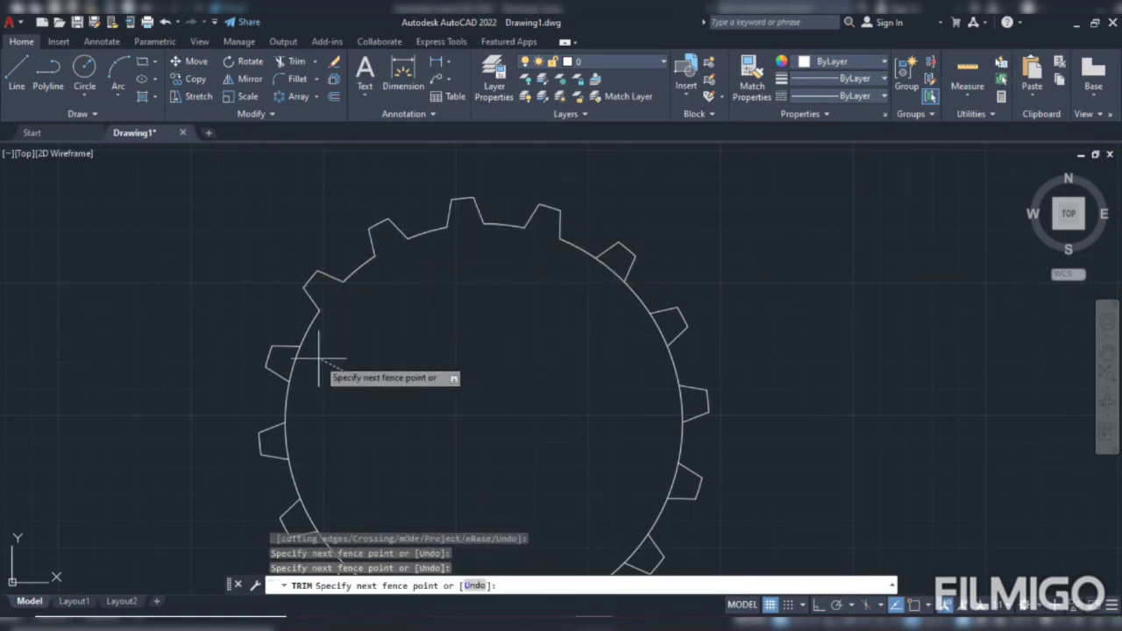
{"action": "left_click", "coordinate": [299, 356]}
{"action": "key", "text": "Return"}
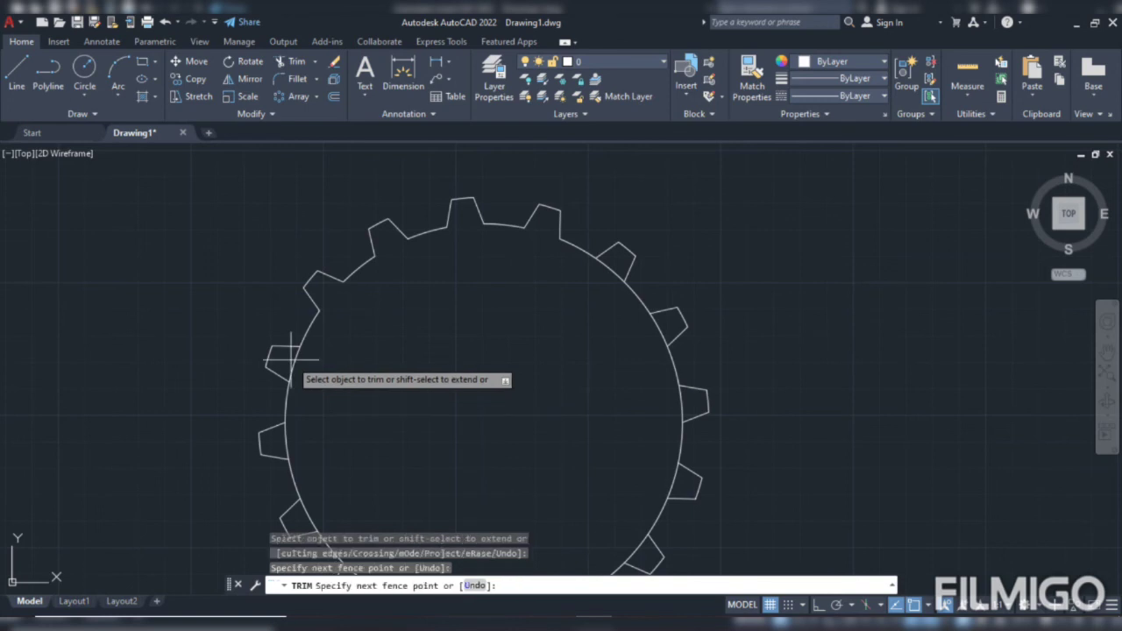
{"action": "left_click", "coordinate": [295, 444]}
{"action": "left_click", "coordinate": [257, 447]}
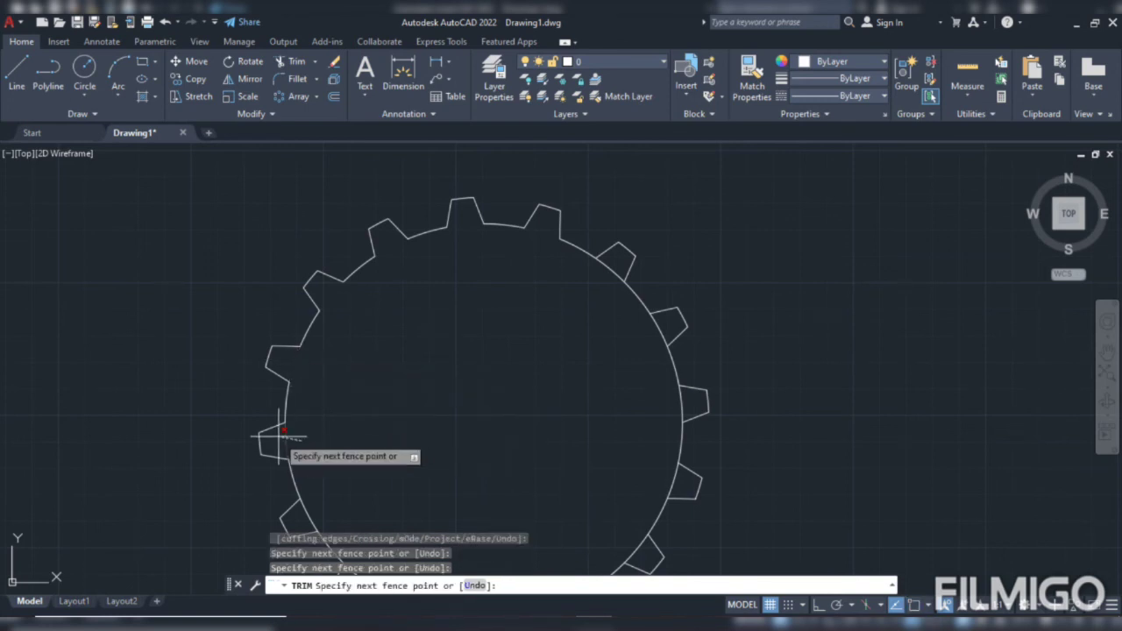
{"action": "key", "text": "Return"}
Trim the circle arcs inside the lower and bottom teeth round to the right side.
{"action": "middle_click_drag", "start_coordinate": [304, 534], "coordinate": [318, 449]}
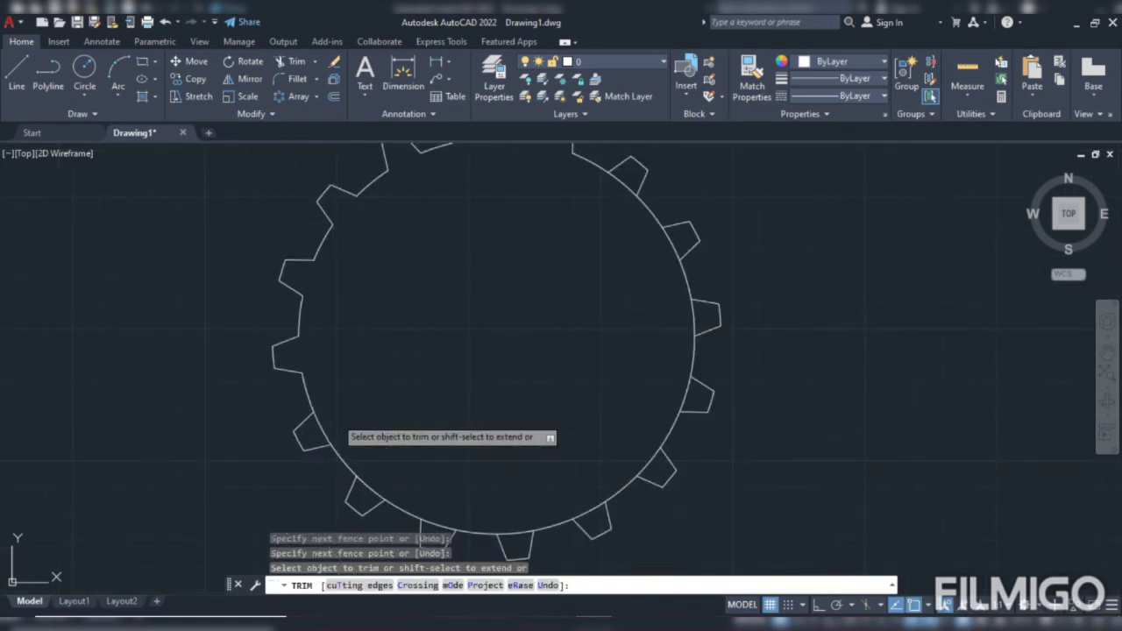
{"action": "left_click", "coordinate": [337, 418]}
{"action": "left_click", "coordinate": [309, 428]}
{"action": "key", "text": "Return"}
{"action": "left_click", "coordinate": [399, 493]}
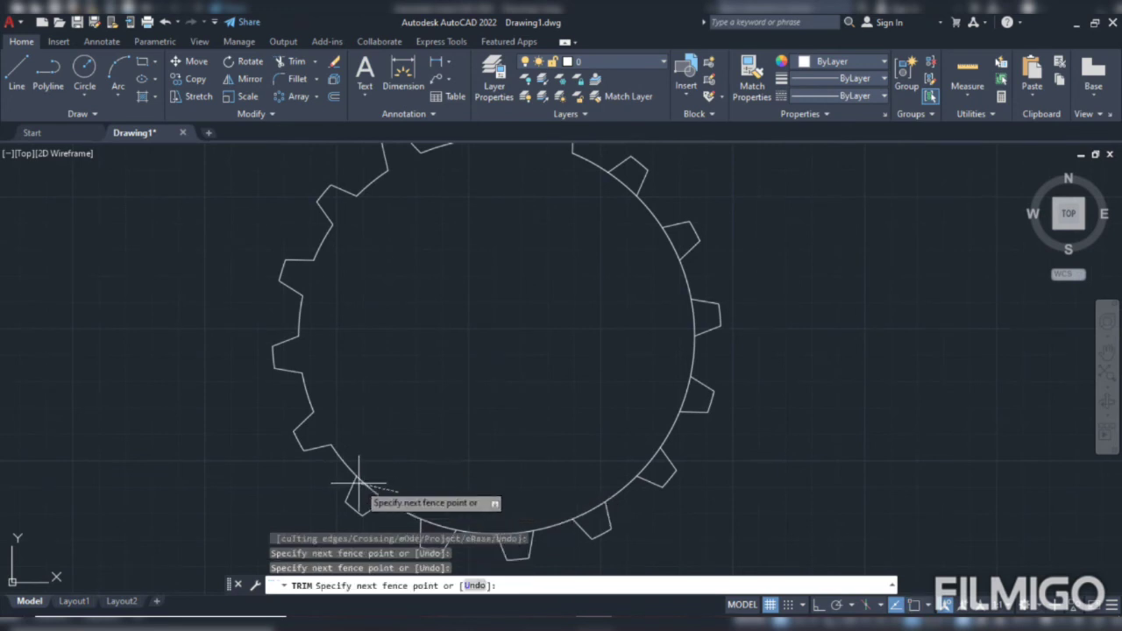
{"action": "left_click", "coordinate": [359, 487]}
{"action": "key", "text": "Return"}
{"action": "scroll", "coordinate": [451, 391], "scroll_direction": "down", "scroll_amount": 3}
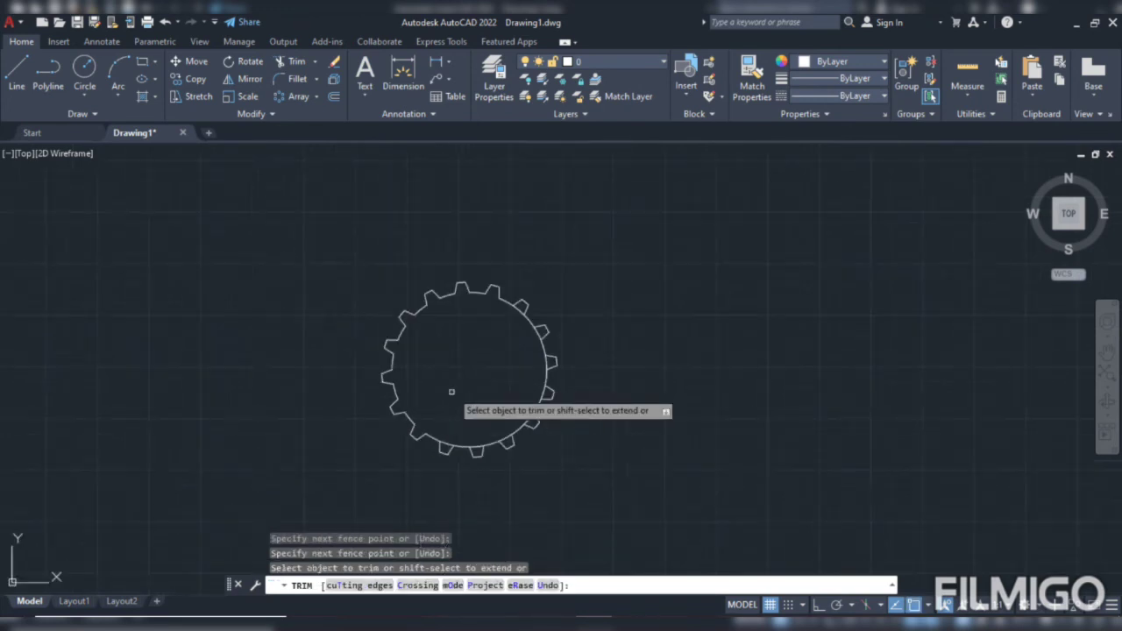
{"action": "scroll", "coordinate": [440, 438], "scroll_direction": "up", "scroll_amount": 3}
{"action": "left_click", "coordinate": [453, 447]}
{"action": "left_click", "coordinate": [438, 458]}
{"action": "key", "text": "Return"}
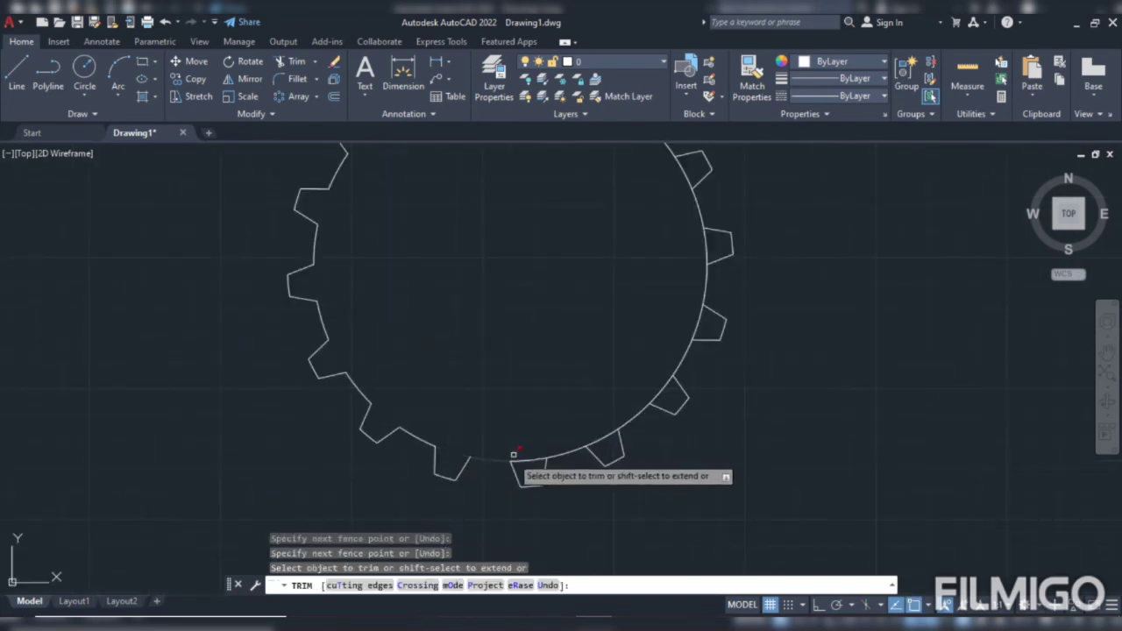
{"action": "left_click", "coordinate": [521, 450]}
{"action": "left_click", "coordinate": [533, 469]}
{"action": "key", "text": "Return"}
{"action": "left_click", "coordinate": [587, 436]}
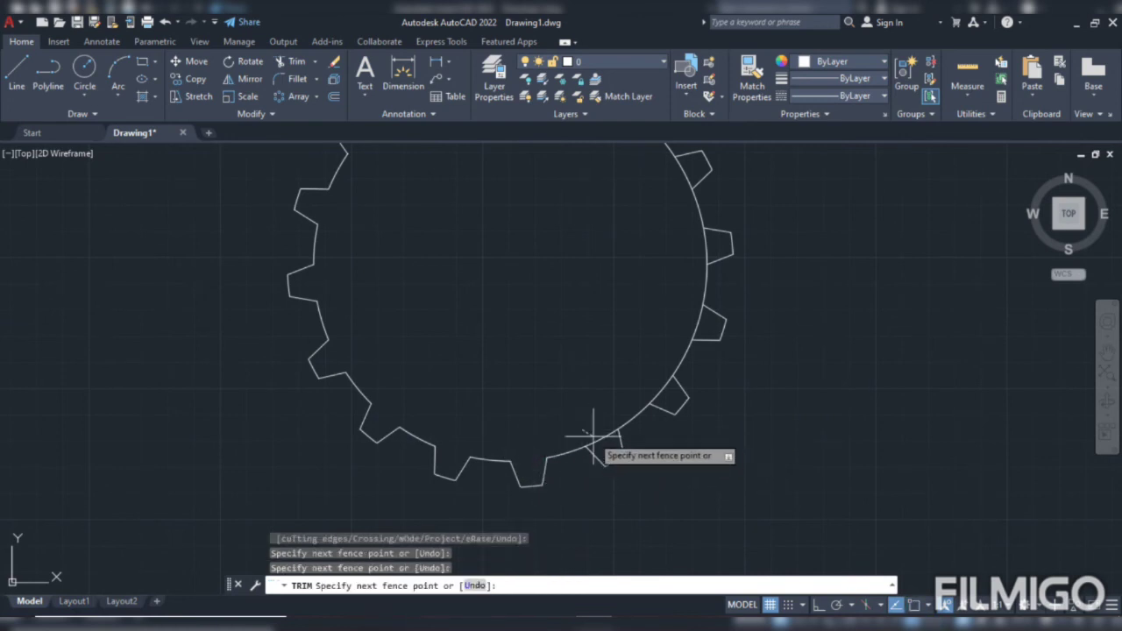
{"action": "left_click", "coordinate": [608, 457]}
{"action": "key", "text": "Return"}
{"action": "left_click", "coordinate": [643, 384]}
{"action": "left_click", "coordinate": [674, 405]}
{"action": "key", "text": "Return"}
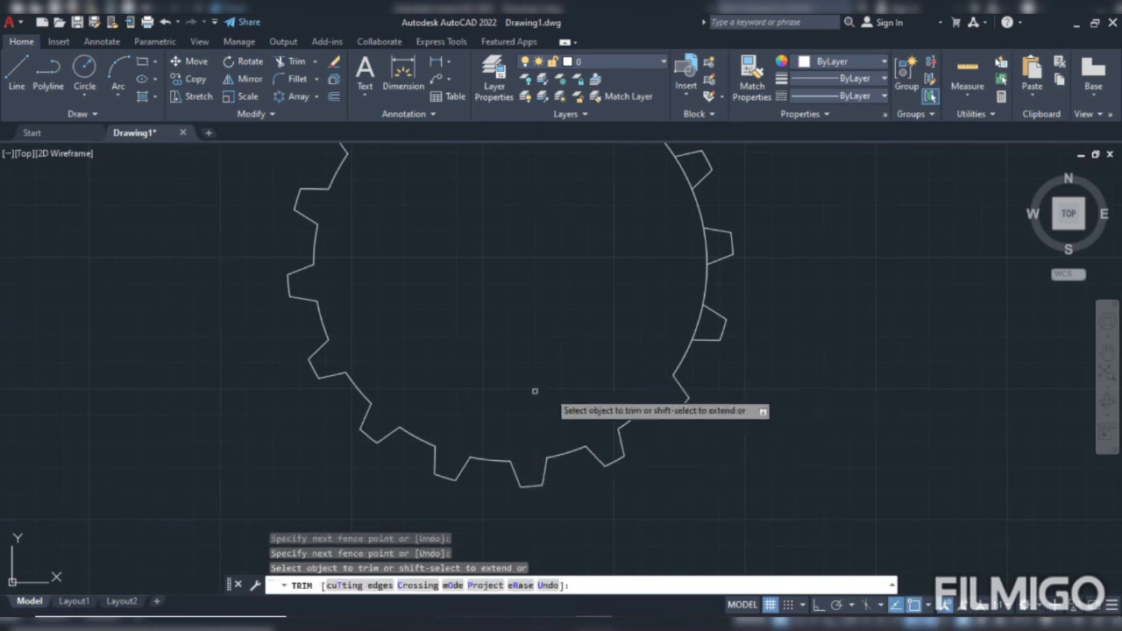
Trim the remaining arcs inside the lower-right and upper-right teeth, completing the gear outline.
{"action": "scroll", "coordinate": [556, 375], "scroll_direction": "down", "scroll_amount": 1}
{"action": "scroll", "coordinate": [595, 339], "scroll_direction": "up", "scroll_amount": 3}
{"action": "left_click", "coordinate": [605, 372]}
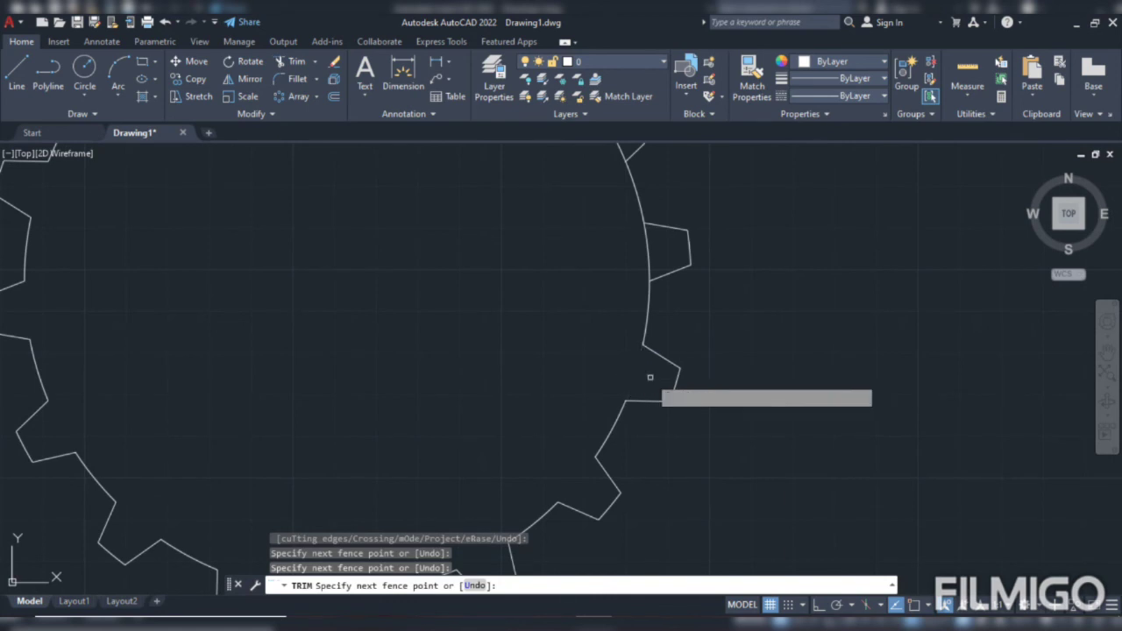
{"action": "left_click", "coordinate": [649, 377]}
{"action": "key", "text": "Return"}
{"action": "left_click", "coordinate": [641, 274]}
{"action": "left_click", "coordinate": [662, 251]}
{"action": "key", "text": "Return"}
{"action": "scroll", "coordinate": [561, 325], "scroll_direction": "down", "scroll_amount": 2}
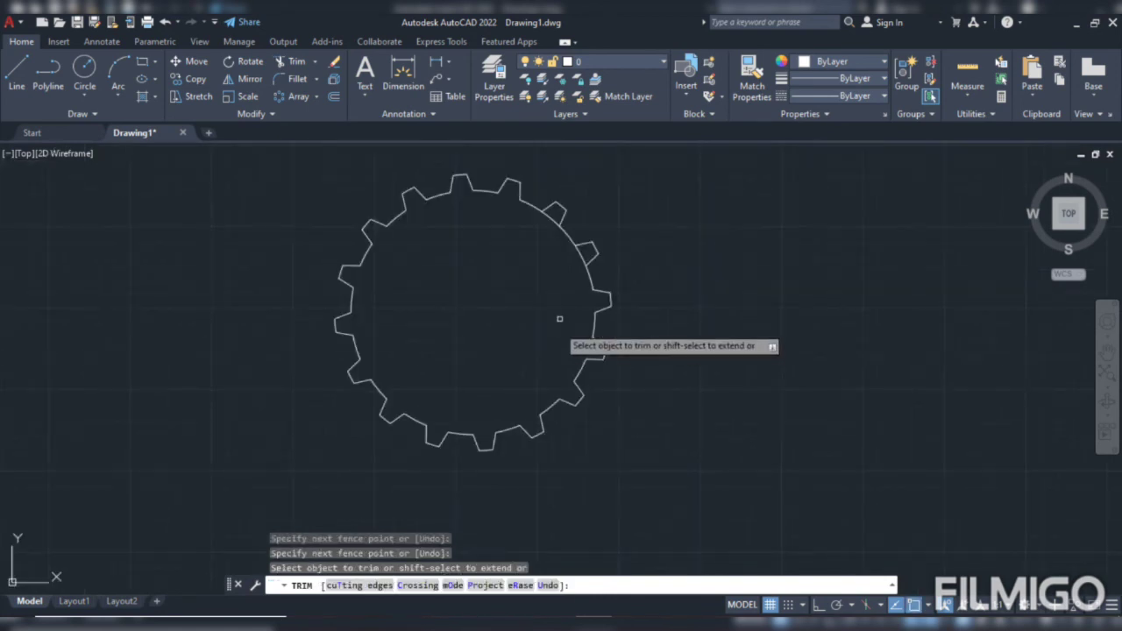
{"action": "scroll", "coordinate": [561, 318], "scroll_direction": "up", "scroll_amount": 4}
{"action": "left_click", "coordinate": [622, 321]}
{"action": "key", "text": "Return"}
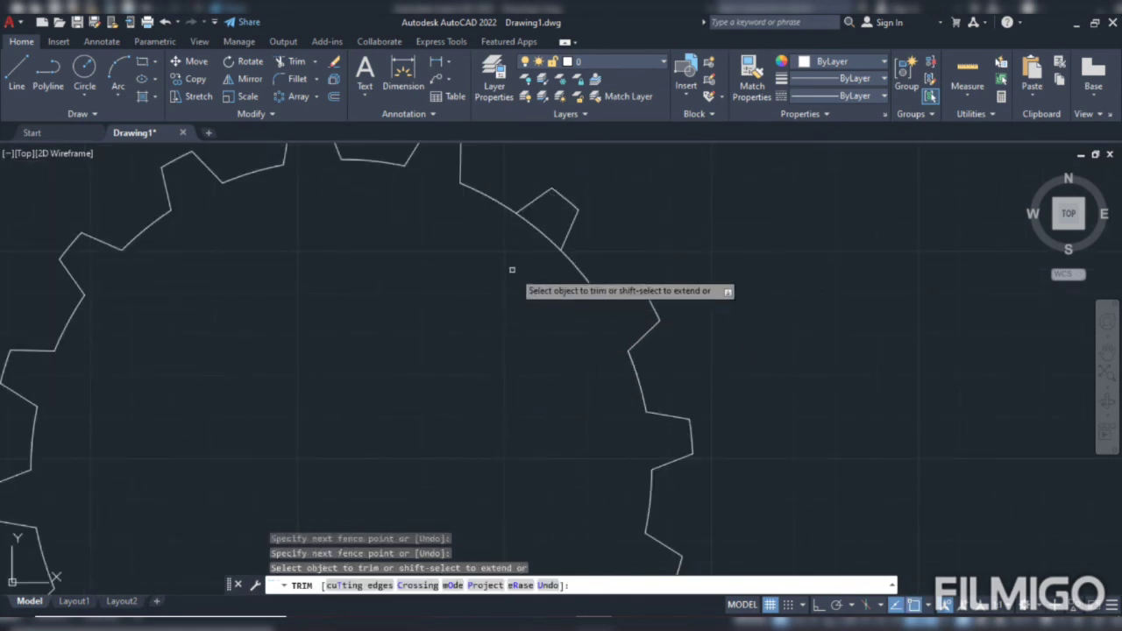
{"action": "left_click", "coordinate": [518, 233]}
{"action": "left_click", "coordinate": [548, 208]}
{"action": "key", "text": "Return"}
{"action": "scroll", "coordinate": [548, 208], "scroll_direction": "down", "scroll_amount": 4}
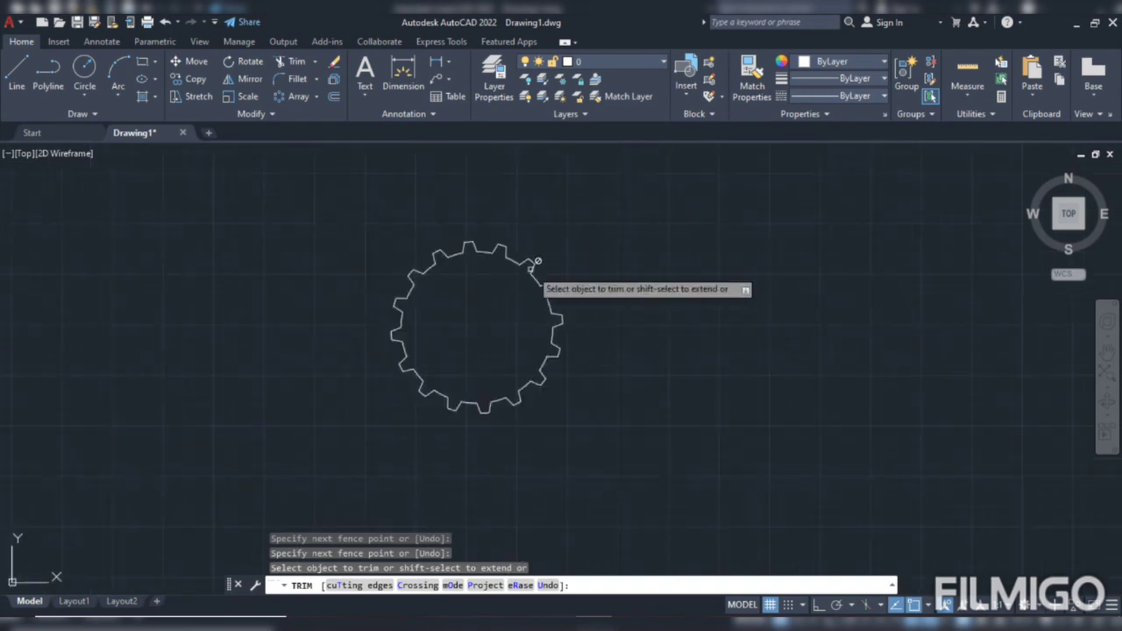
{"action": "key", "text": "Escape"}
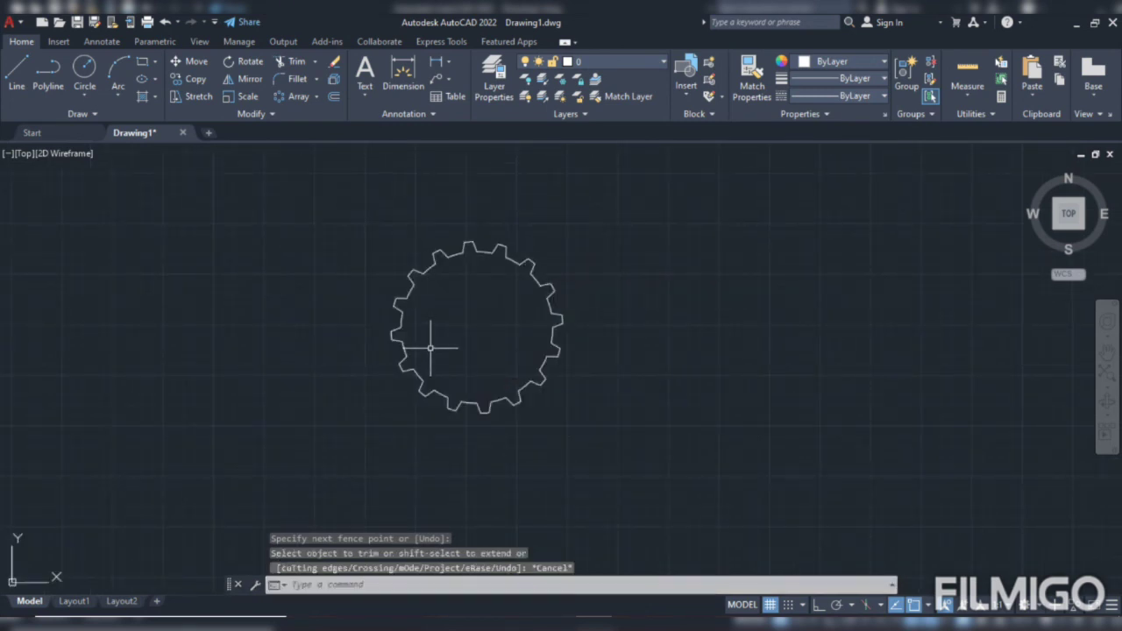
Draw a 30-diameter bore circle centred on the gear centre.
{"action": "left_click", "coordinate": [85, 65]}
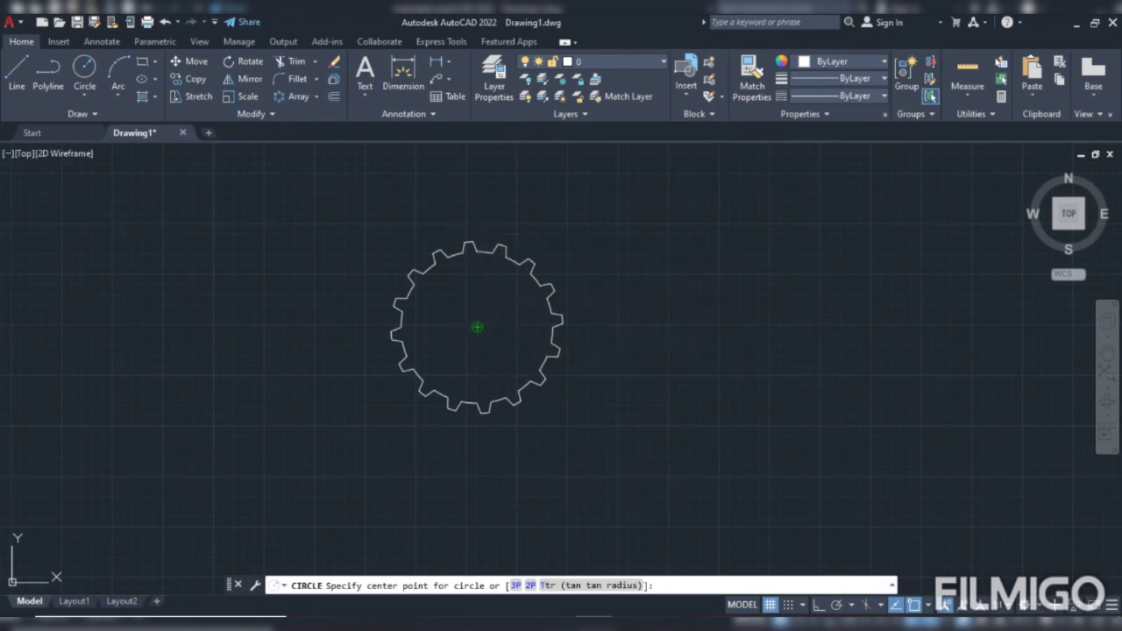
{"action": "left_click", "coordinate": [477, 327]}
{"action": "right_click", "coordinate": [489, 348]}
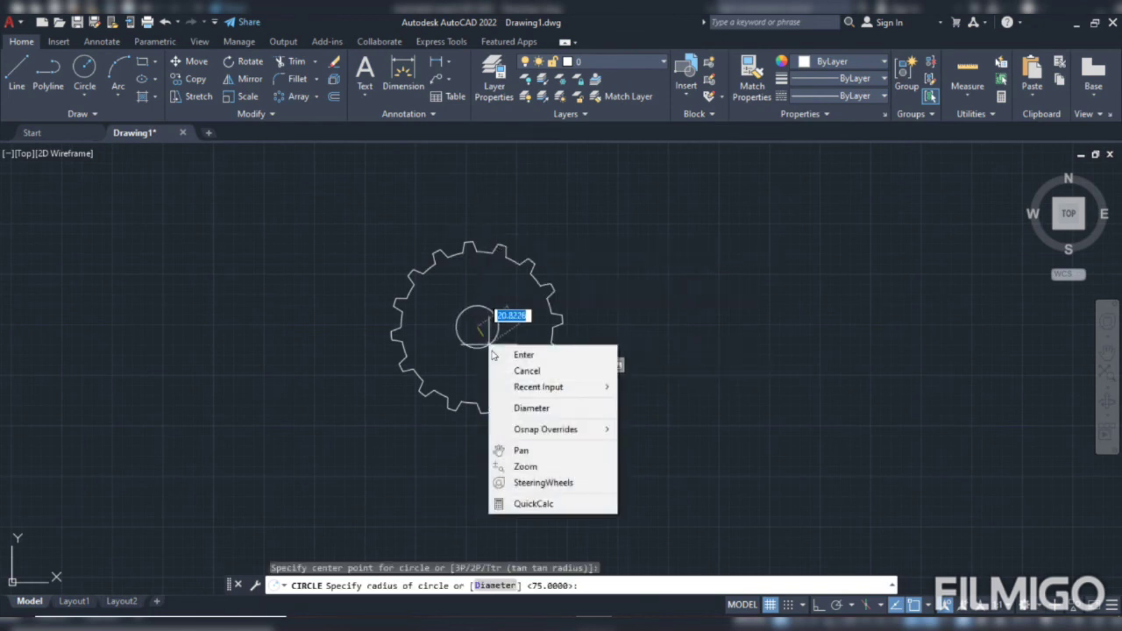
{"action": "left_click", "coordinate": [532, 408]}
{"action": "type", "text": "3"}
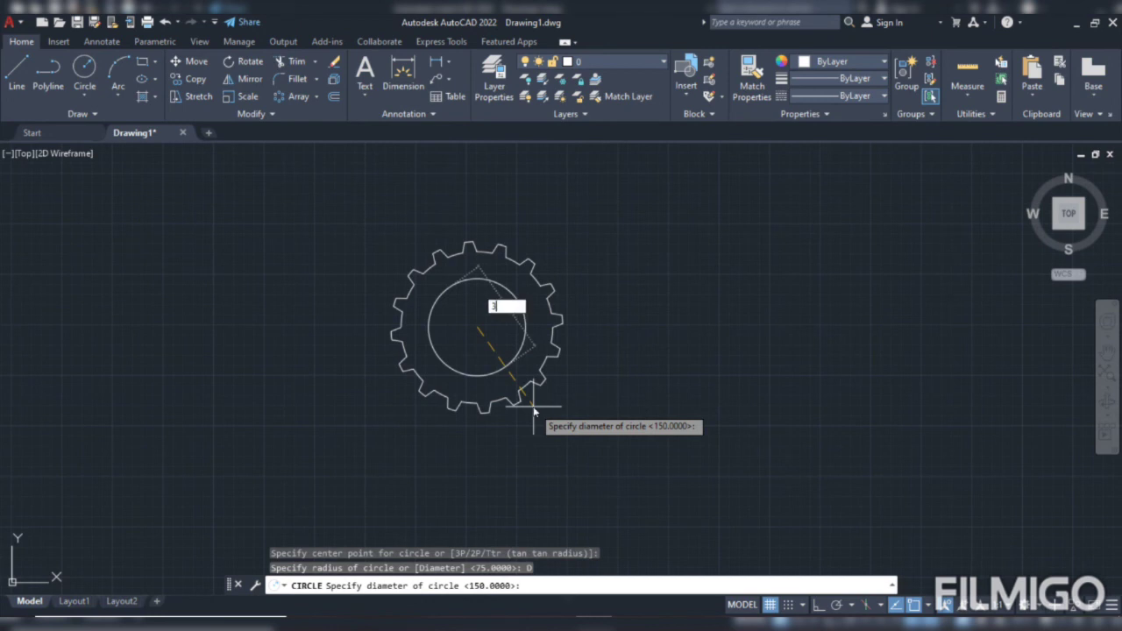
{"action": "type", "text": "0"}
{"action": "key", "text": "Return"}
Repeat the circle command and start a second circle at the gear centre.
{"action": "right_click", "coordinate": [568, 226]}
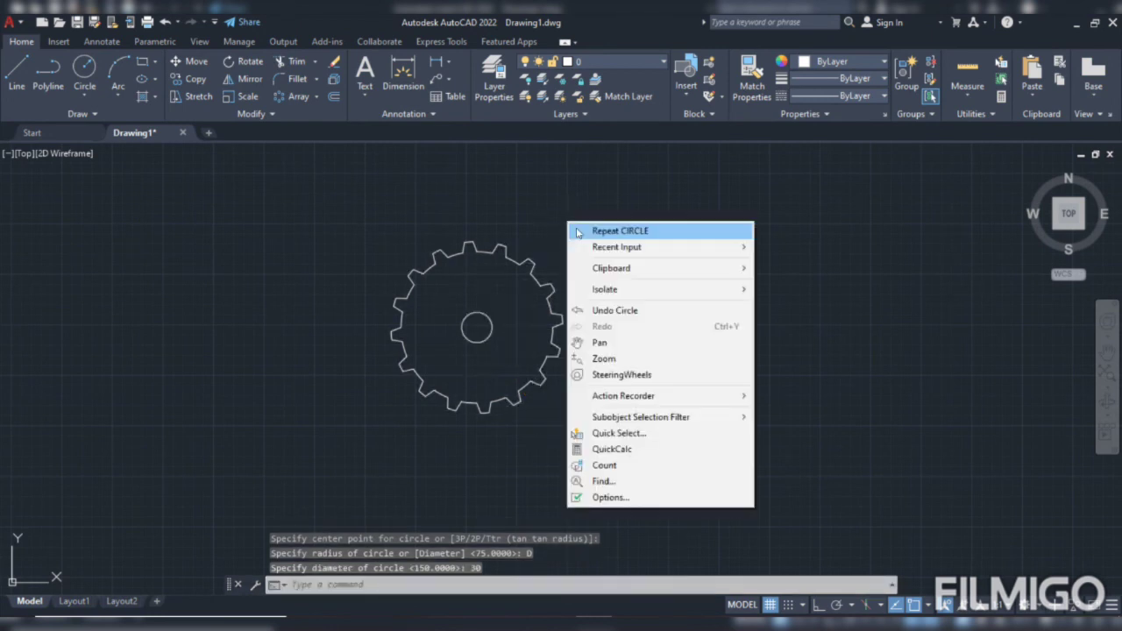
{"action": "left_click", "coordinate": [586, 232]}
{"action": "left_click", "coordinate": [477, 328]}
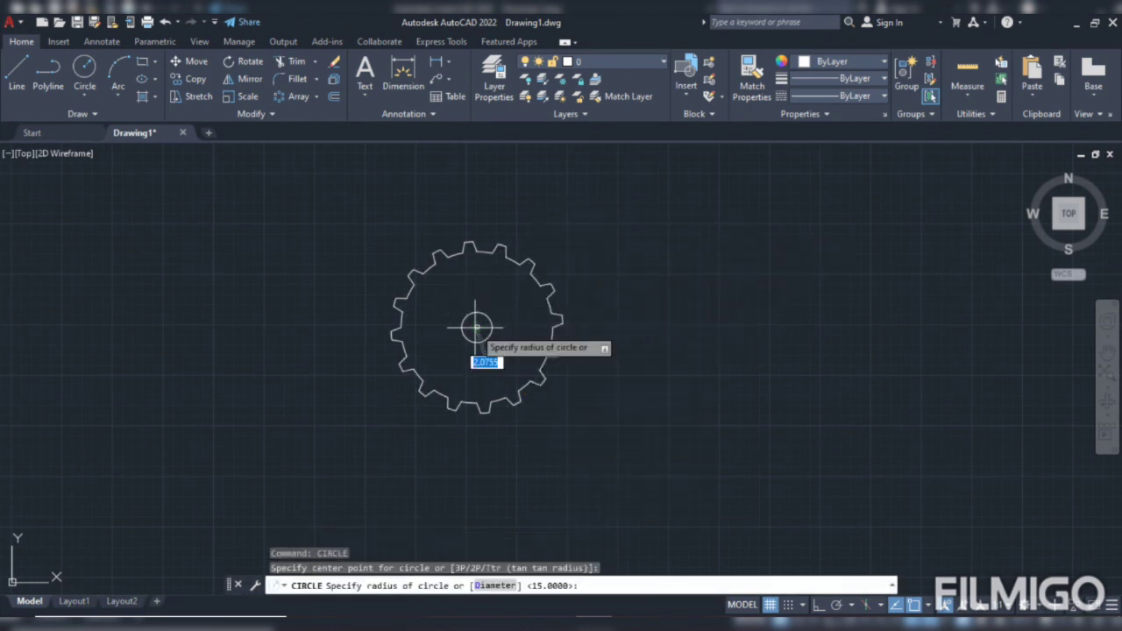